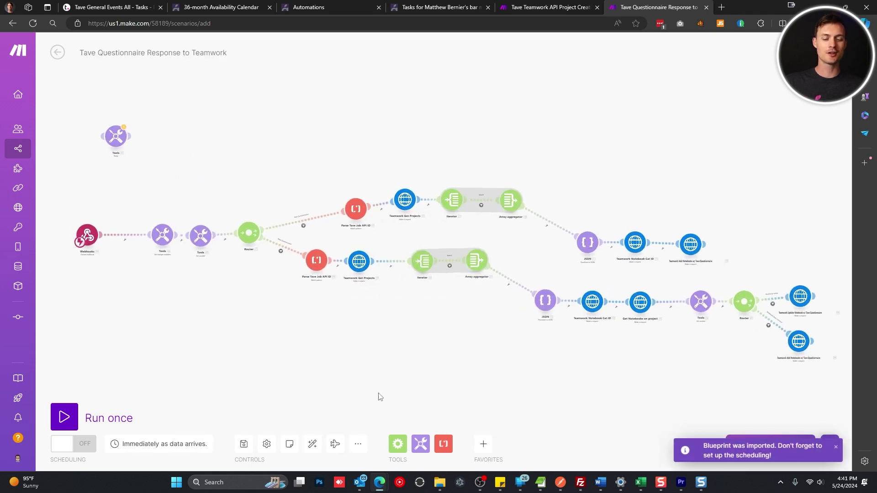
# Open the Webhooks trigger's mailhook list and add a new mailhook
pyautogui.moveTo(360, 376); pyautogui.dragTo(476, 357)
pyautogui.moveTo(335, 294); pyautogui.dragTo(493, 268)
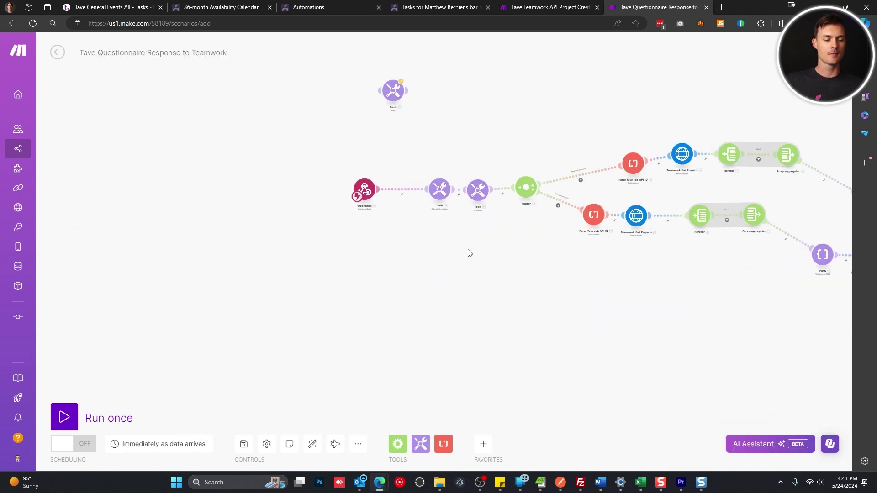
pyautogui.scroll(3, 350, 197)
pyautogui.scroll(2, 381, 185)
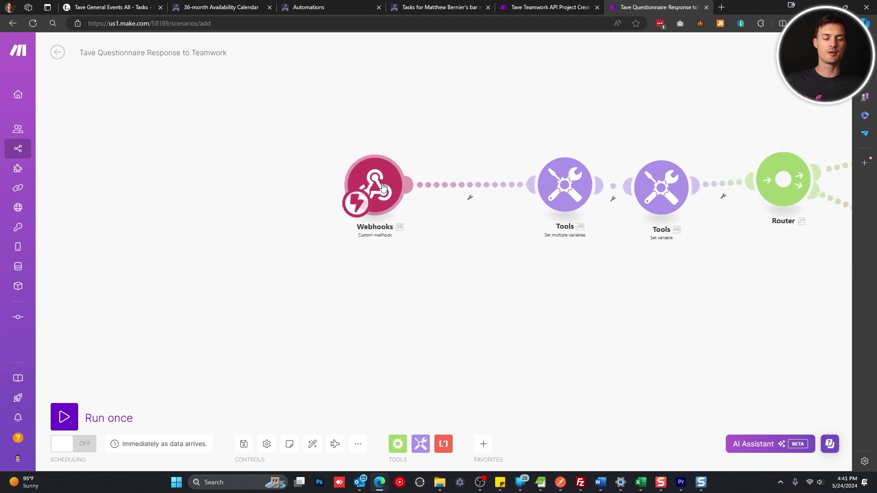
pyautogui.click(382, 186)
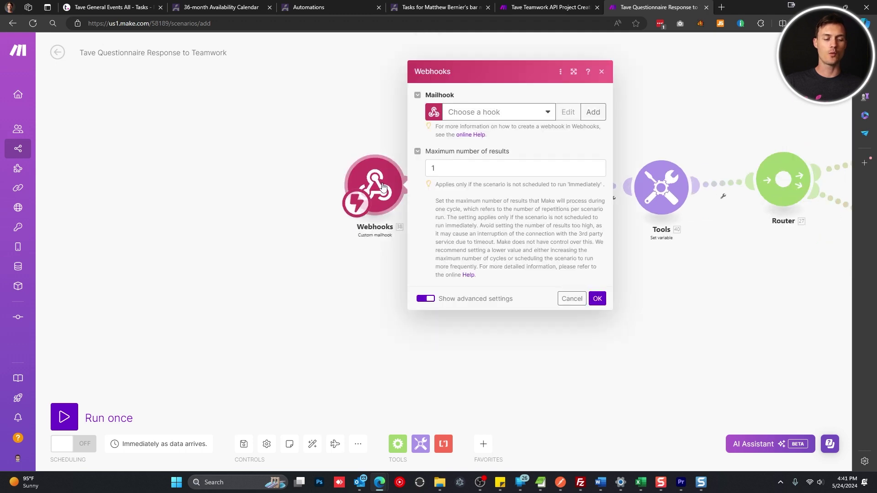
pyautogui.click(515, 115)
pyautogui.click(593, 112)
# Rename the new mailhook to 'Tave Questionnaire Forward webhook' and save it
pyautogui.doubleClick(713, 111)
pyautogui.click(740, 111)
pyautogui.moveTo(712, 108); pyautogui.dragTo(603, 106)
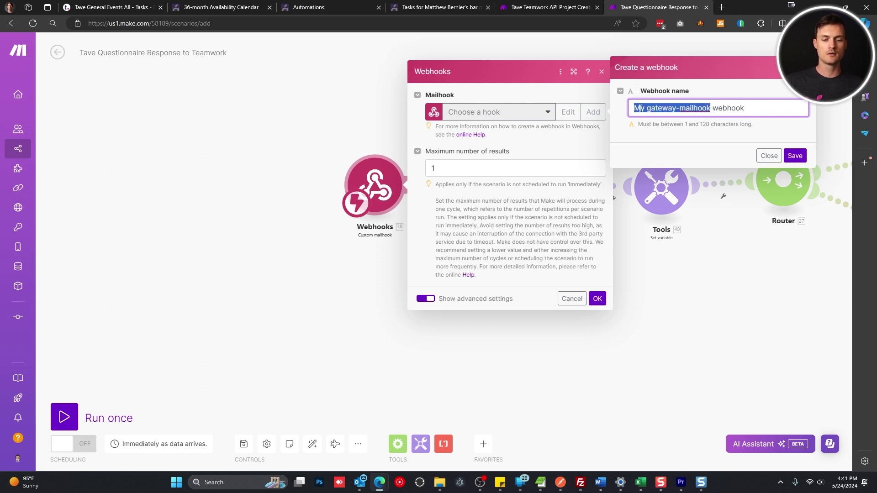
pyautogui.press('BackSpace')
pyautogui.write('Tave')
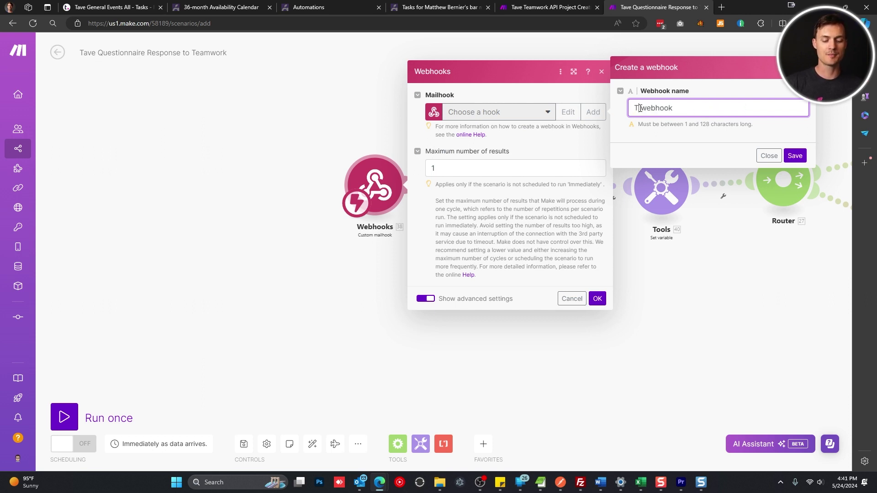
pyautogui.write('Questionnaire ')
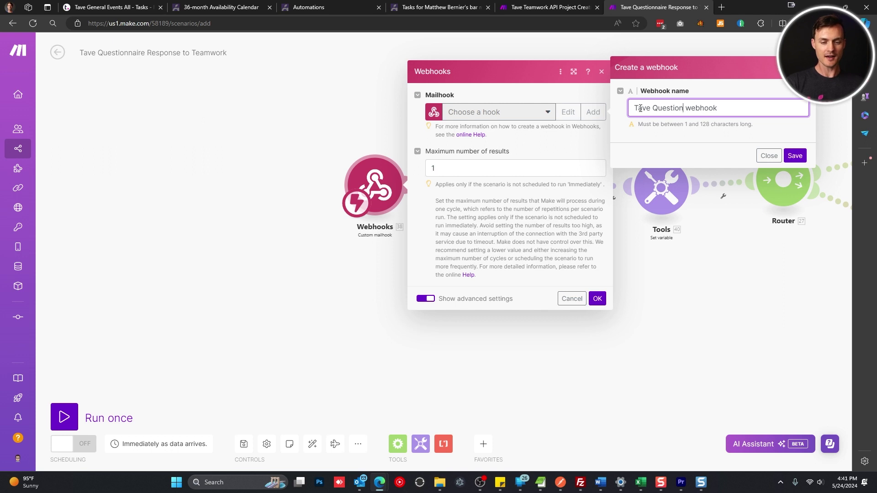
pyautogui.write(' Forward')
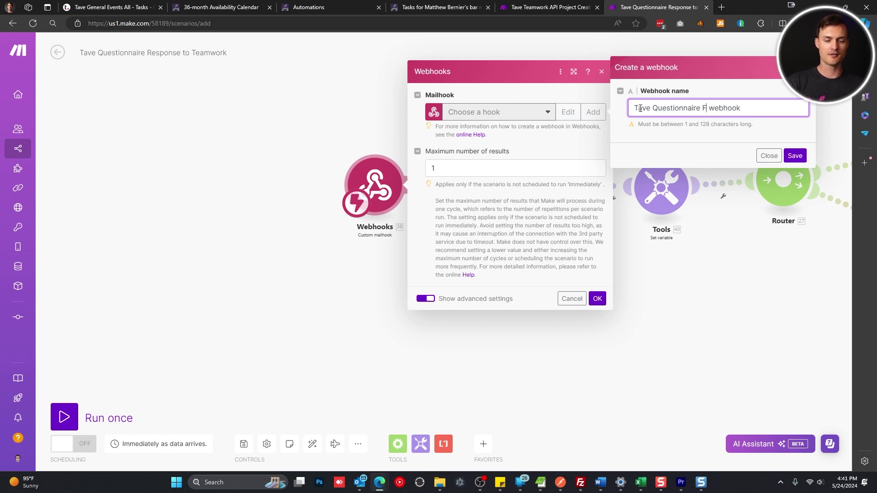
pyautogui.click(794, 156)
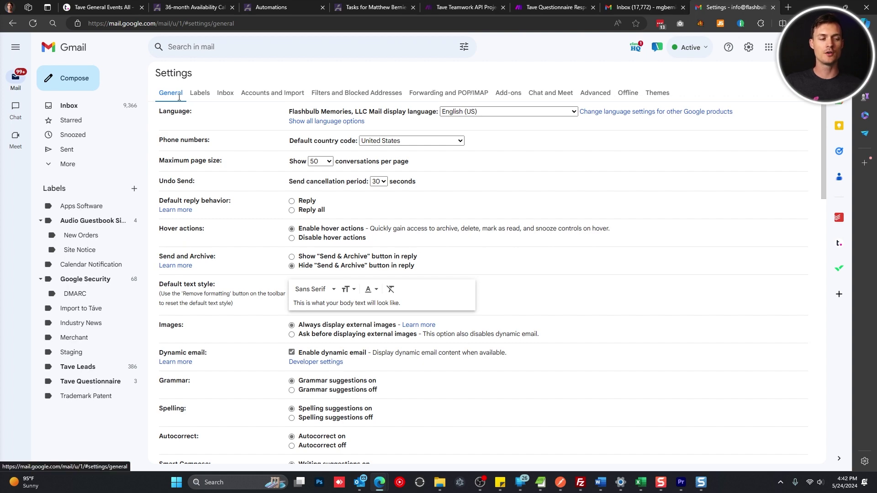
# Show the Gmail filter list and search the page for existing 'tave' filters
pyautogui.click(365, 92)
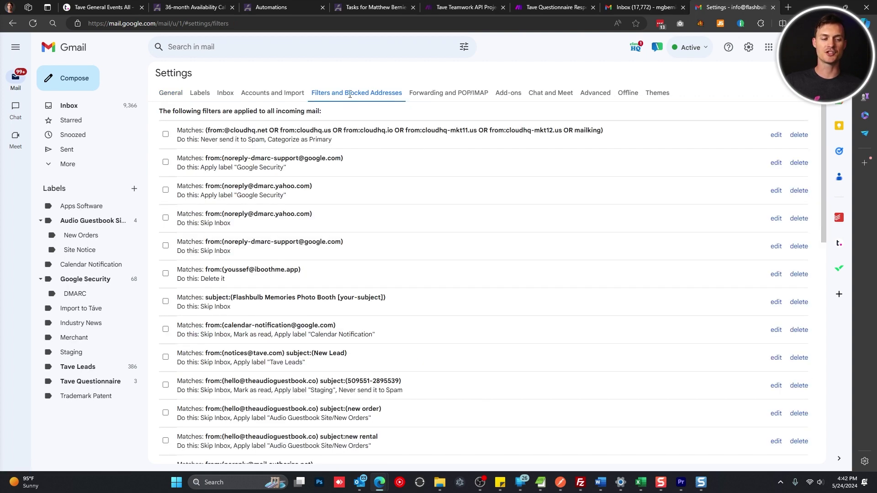
pyautogui.hotkey('ctrl', 'f')
pyautogui.write('tae')
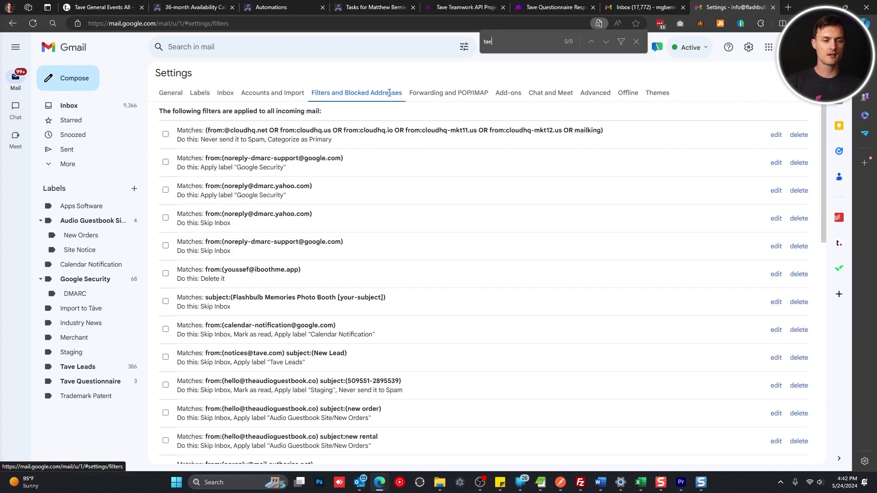
pyautogui.press('BackSpace')
pyautogui.write('ve')
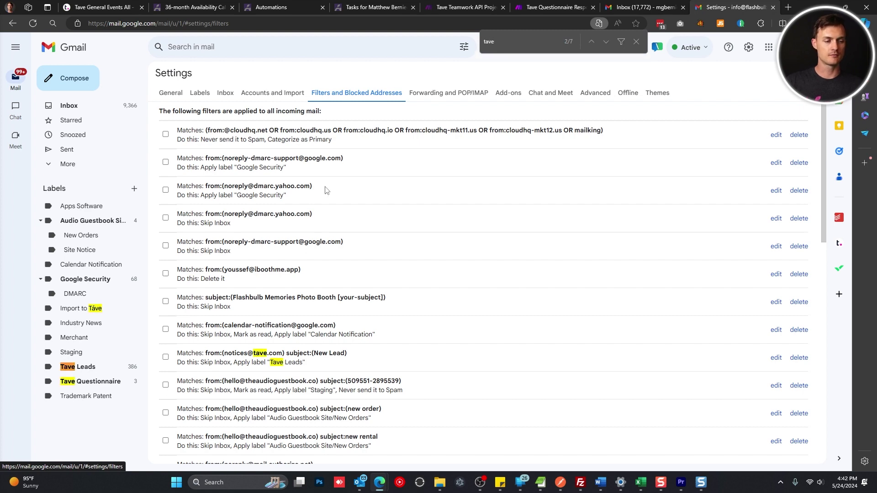
pyautogui.scroll(-10, 329, 187)
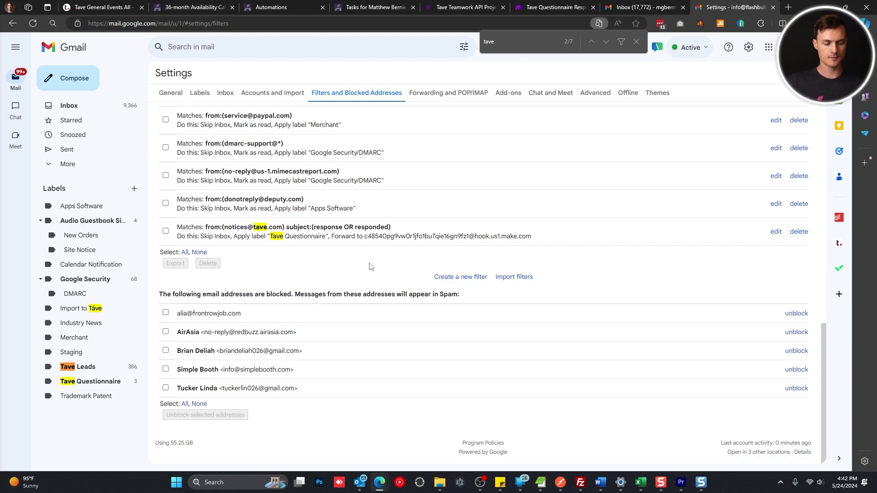
pyautogui.scroll(10, 366, 238)
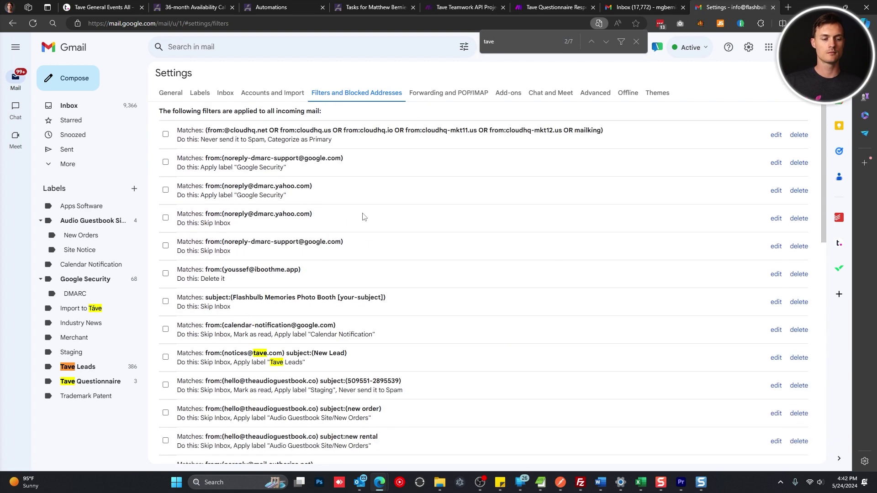
# Start creating a new mail filter from the filters settings
pyautogui.click(636, 42)
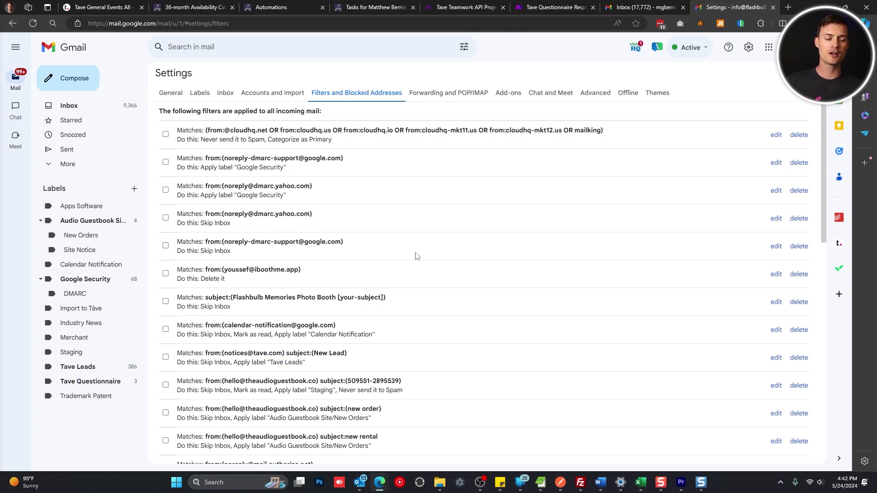
pyautogui.scroll(-10, 417, 256)
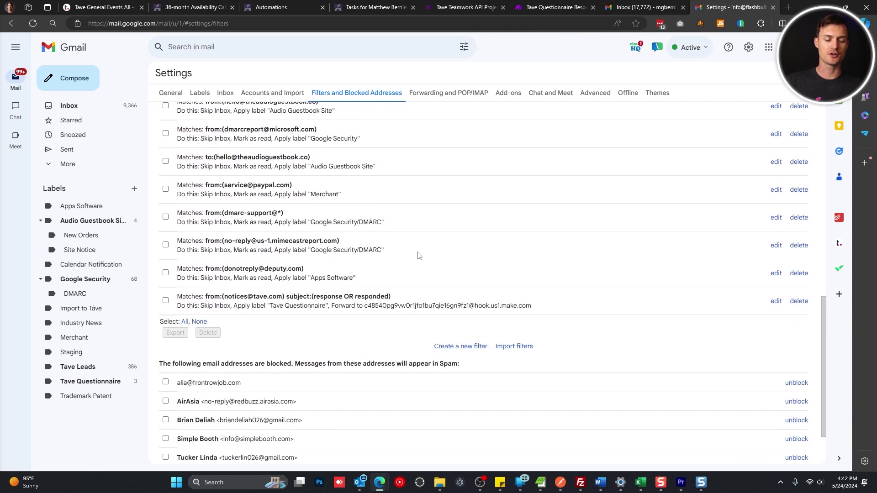
pyautogui.click(449, 347)
pyautogui.click(274, 87)
pyautogui.click(273, 76)
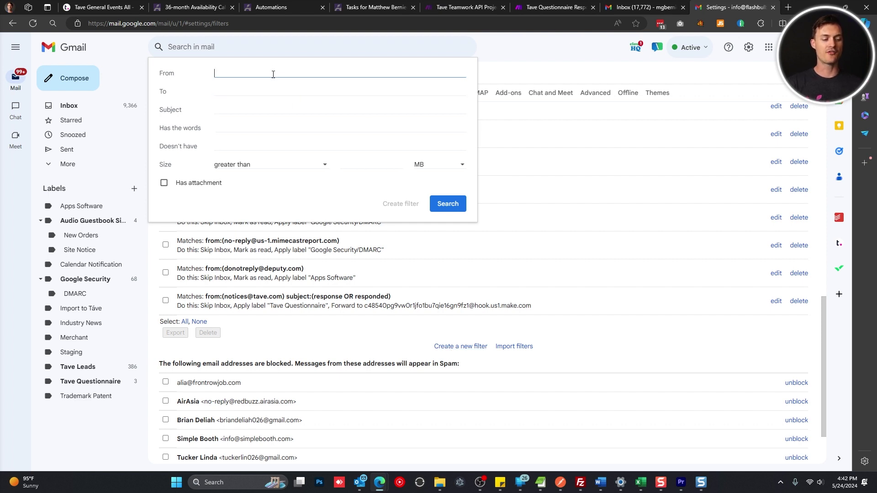
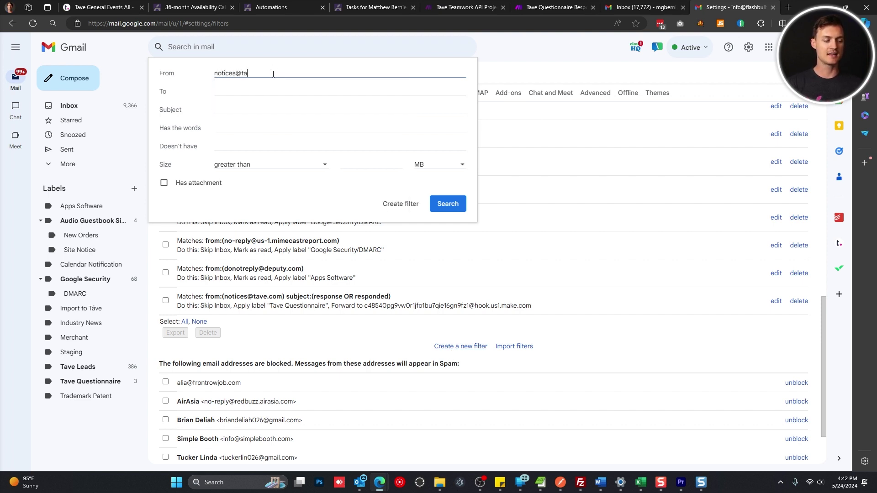
pyautogui.press('Tab')
pyautogui.press('Tab')
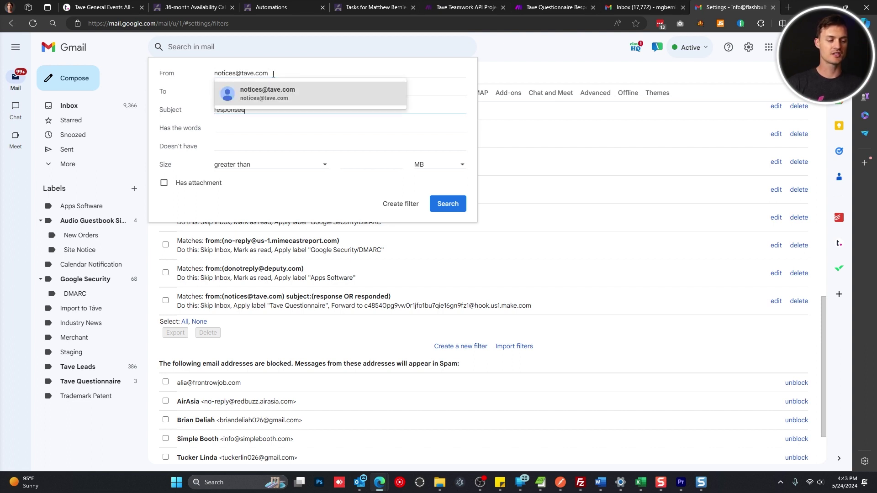
pyautogui.write('responsee')
pyautogui.press('BackSpace')
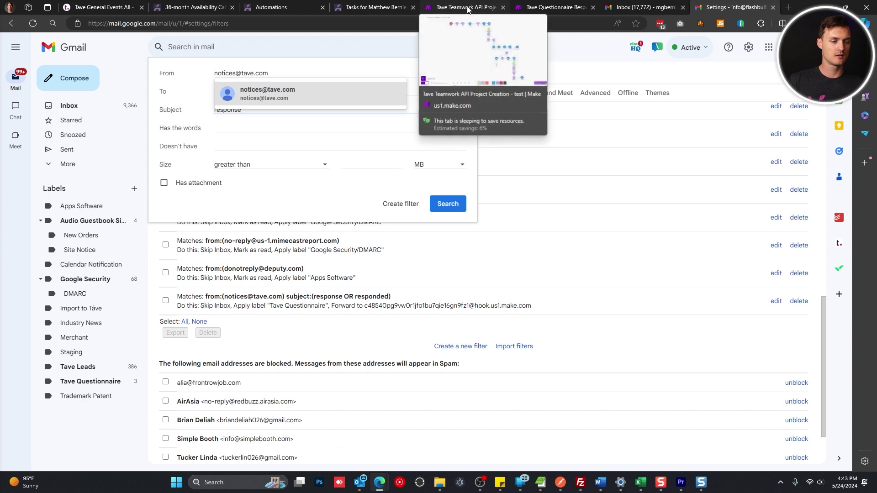
pyautogui.click(336, 87)
pyautogui.press('capslock')
pyautogui.write('OR')
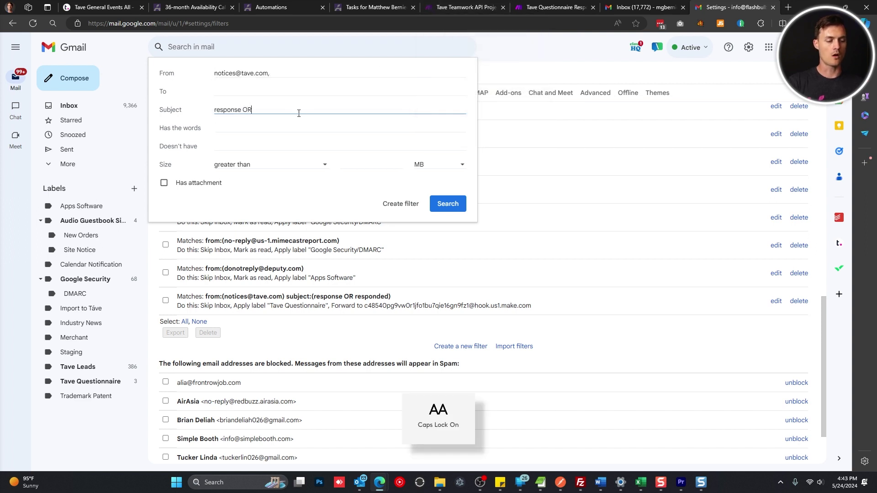
pyautogui.press('capslock')
pyautogui.write('responded')
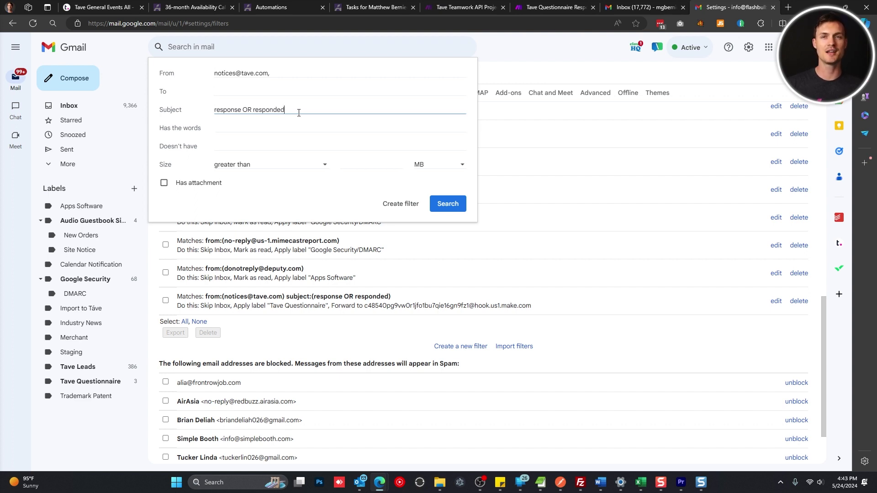
pyautogui.click(448, 207)
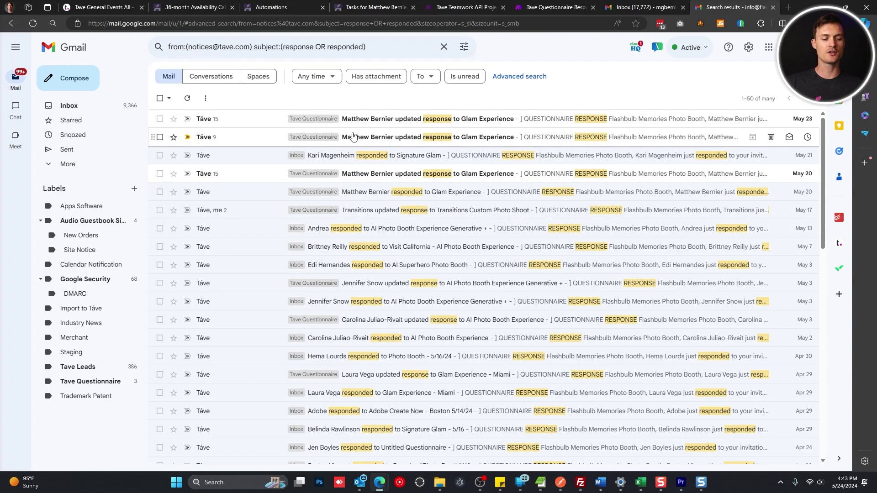
# Turn the Tave search into a filter that forwards matches to the Make mailhook address
pyautogui.scroll(-12, 350, 123)
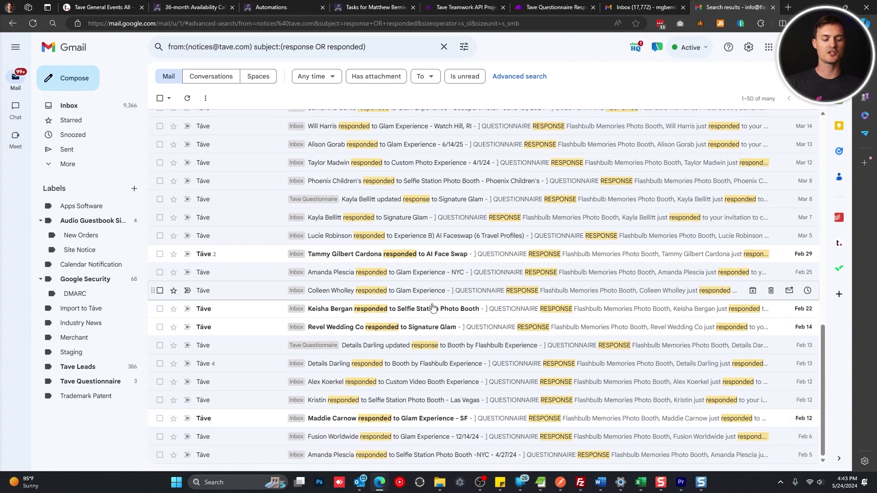
pyautogui.scroll(8, 464, 316)
pyautogui.scroll(5, 464, 316)
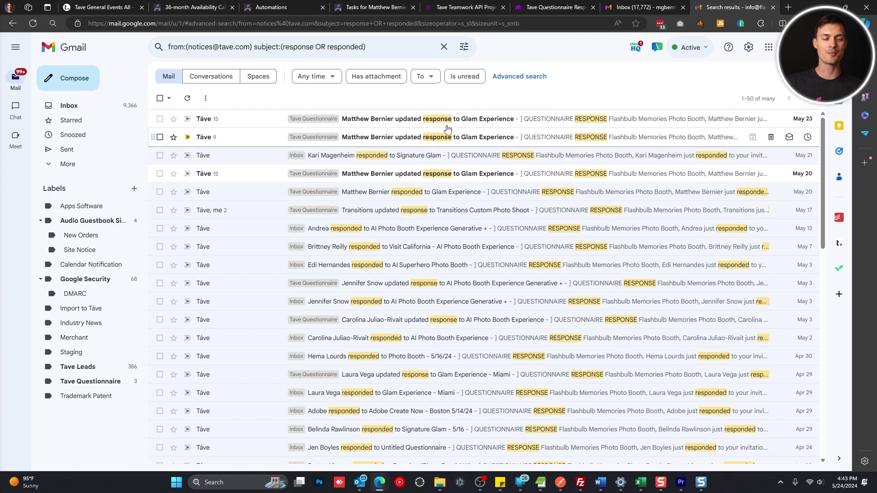
pyautogui.click(465, 50)
pyautogui.click(405, 210)
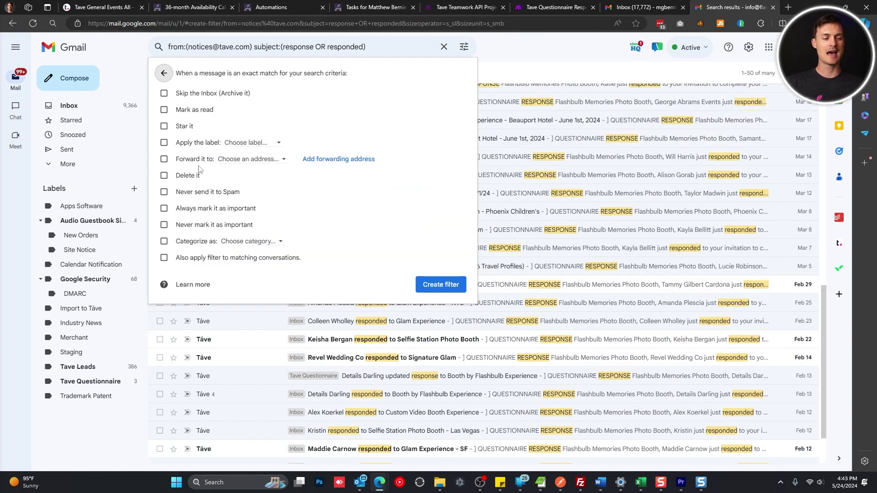
pyautogui.click(192, 160)
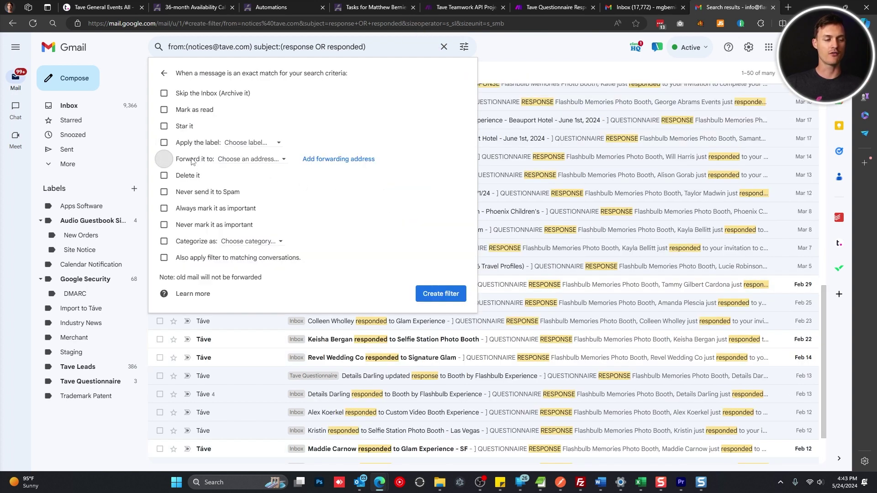
pyautogui.click(258, 159)
pyautogui.click(261, 164)
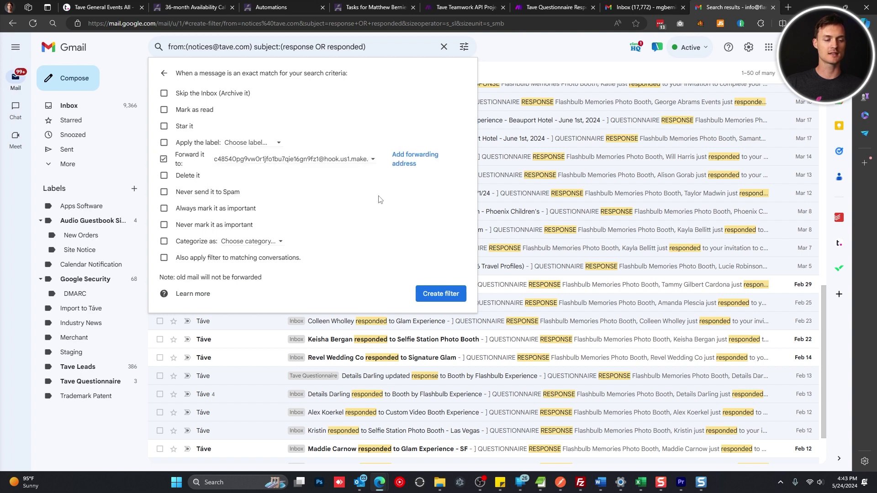
# Add the pasted Make mailhook address as a new Gmail forwarding address
pyautogui.click(414, 157)
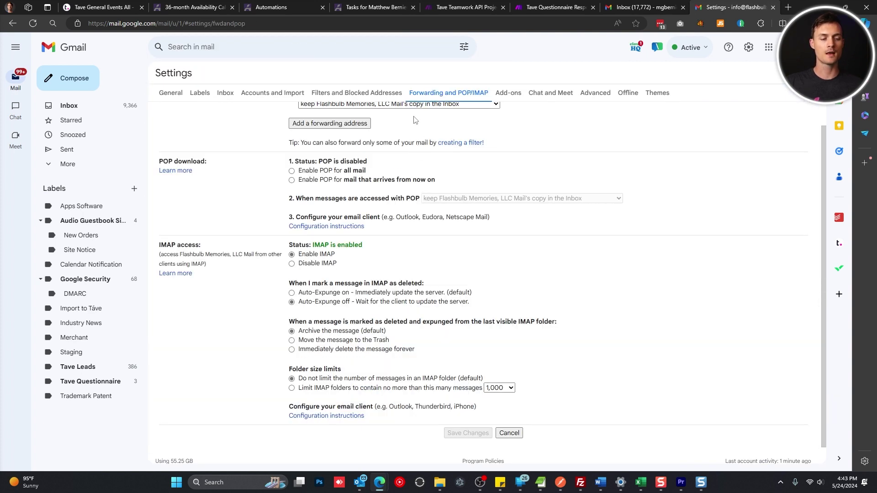
pyautogui.click(352, 123)
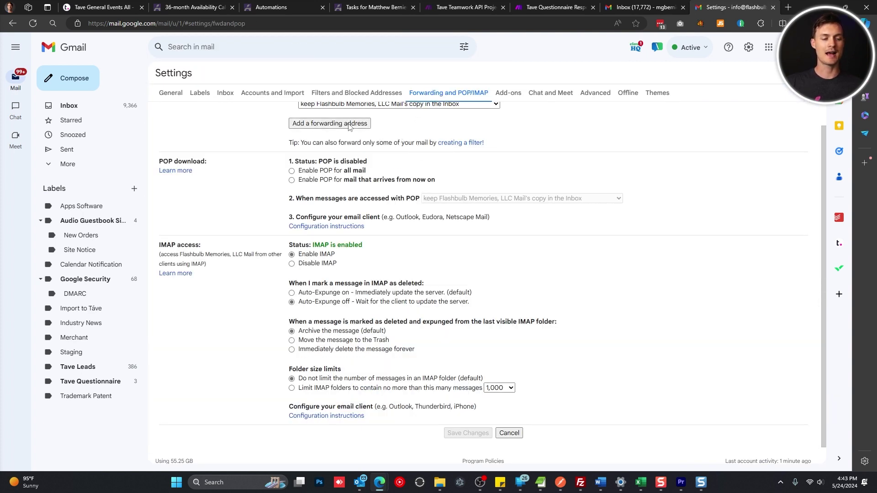
pyautogui.click(381, 250)
pyautogui.hotkey('ctrl', 'v')
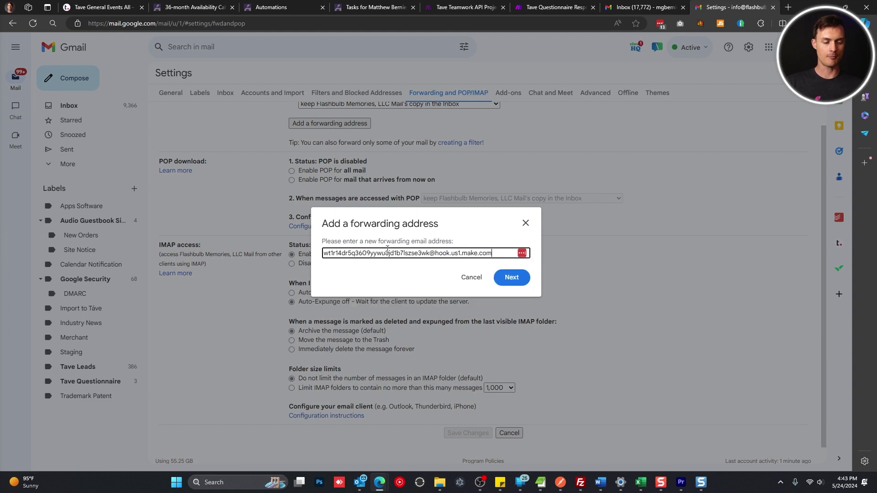
pyautogui.moveTo(502, 256); pyautogui.dragTo(323, 254)
pyautogui.click(511, 278)
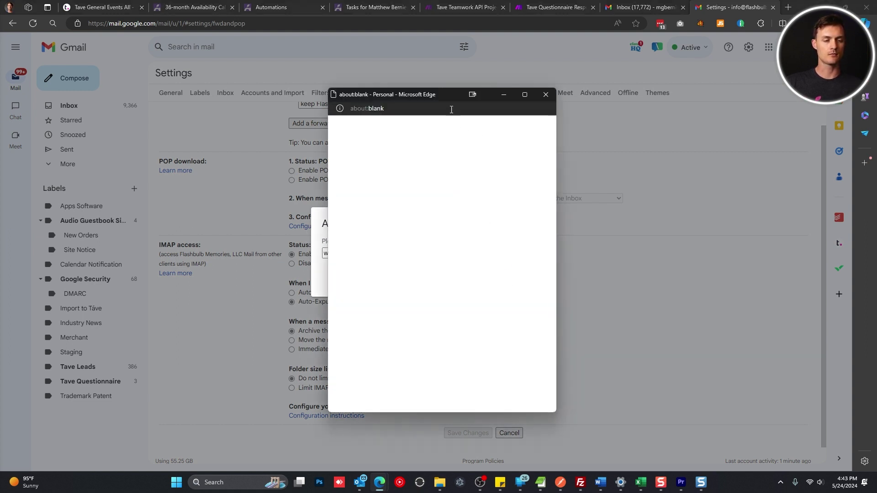
# Proceed through account verification and dismiss the confirmation-sent notice
pyautogui.moveTo(448, 97); pyautogui.dragTo(450, 85)
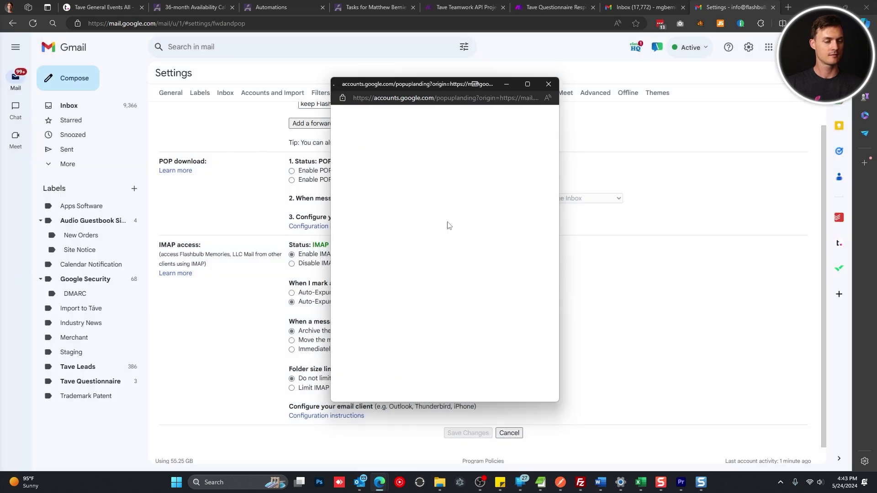
pyautogui.click(348, 130)
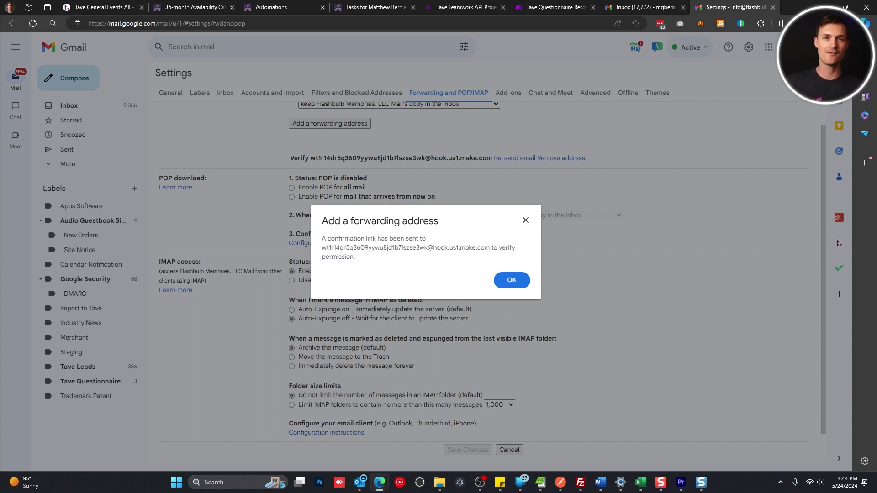
pyautogui.moveTo(324, 244); pyautogui.dragTo(490, 249)
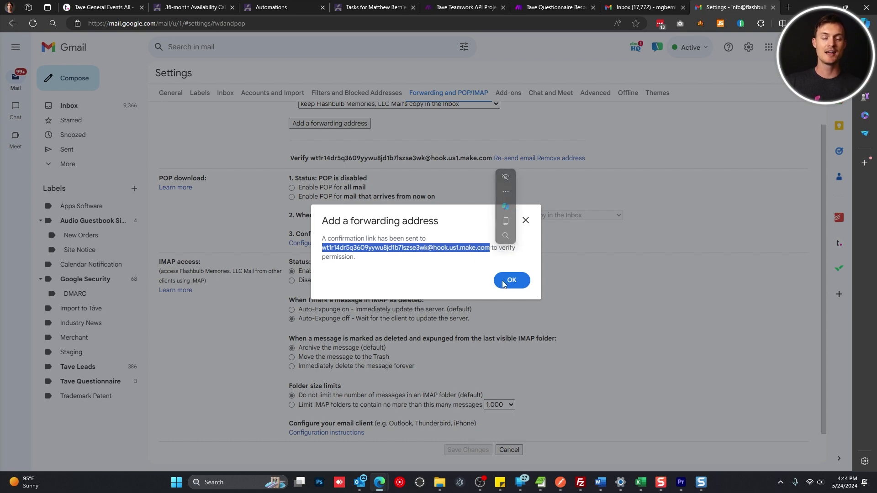
pyautogui.click(503, 282)
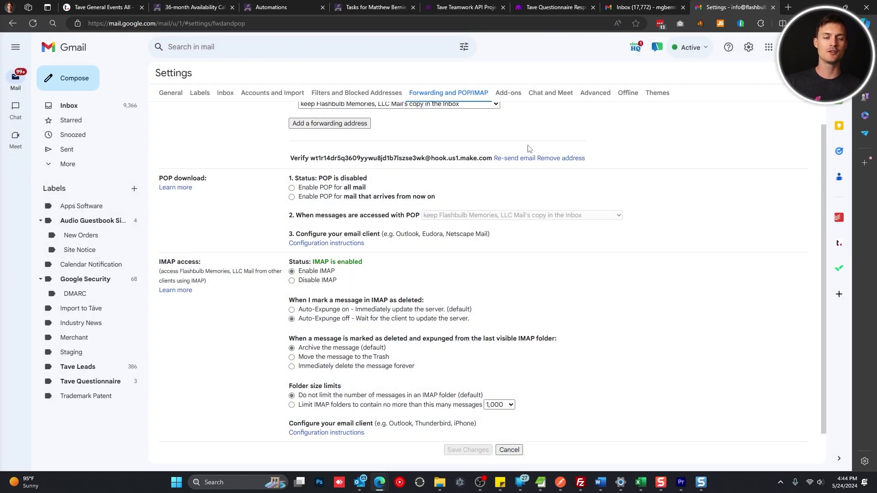
# Close the mailhook settings and run only the Webhooks module to await mail
pyautogui.click(541, 5)
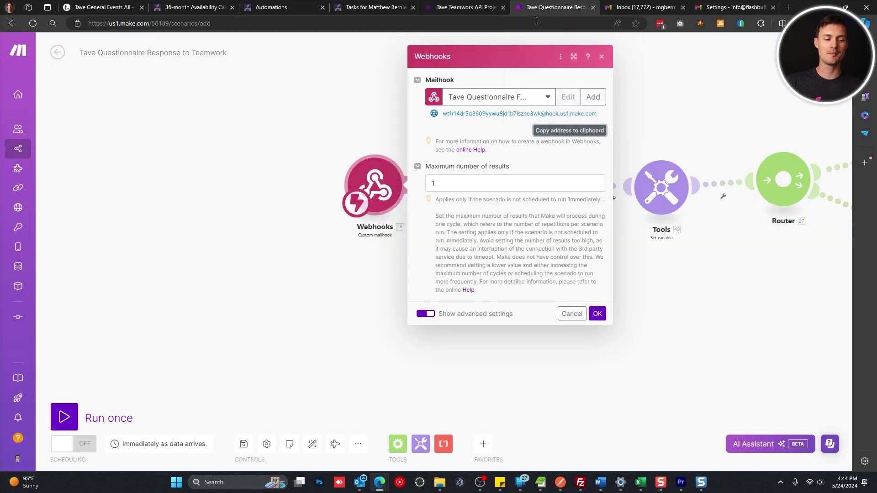
pyautogui.click(597, 313)
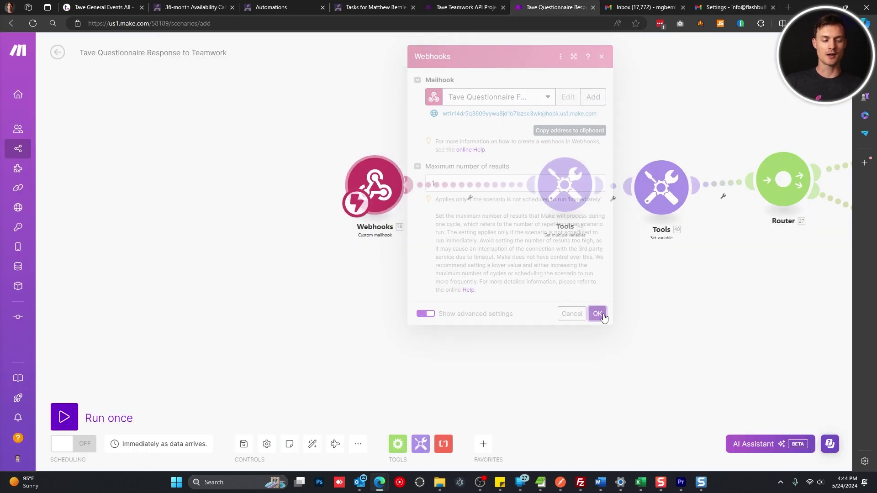
pyautogui.rightClick(379, 191)
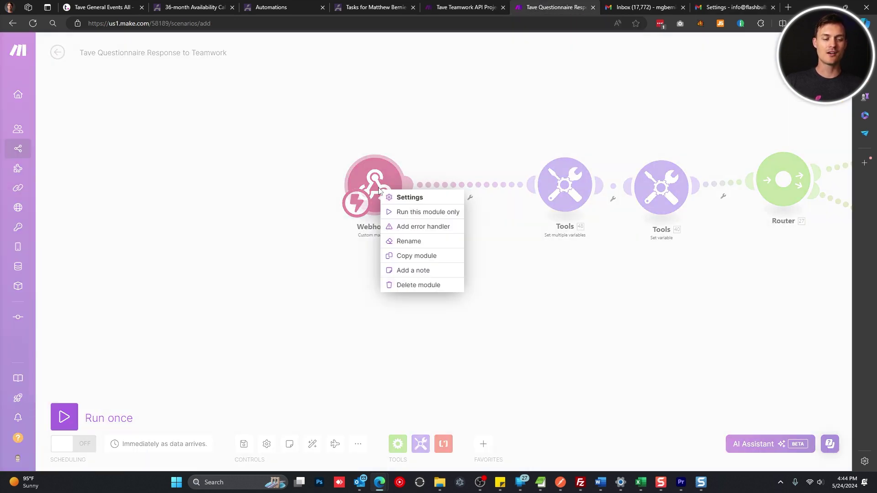
pyautogui.click(424, 219)
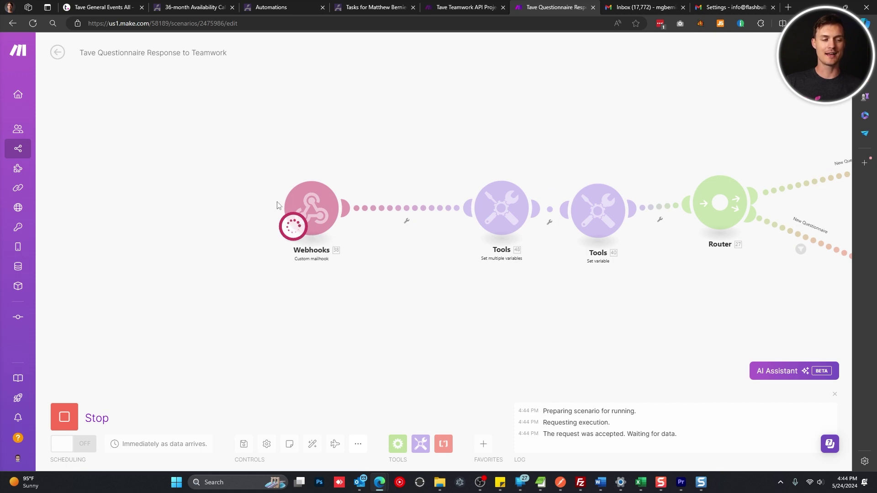
# Resend Gmail's forwarding confirmation email to the pending Make mailhook address
pyautogui.click(723, 4)
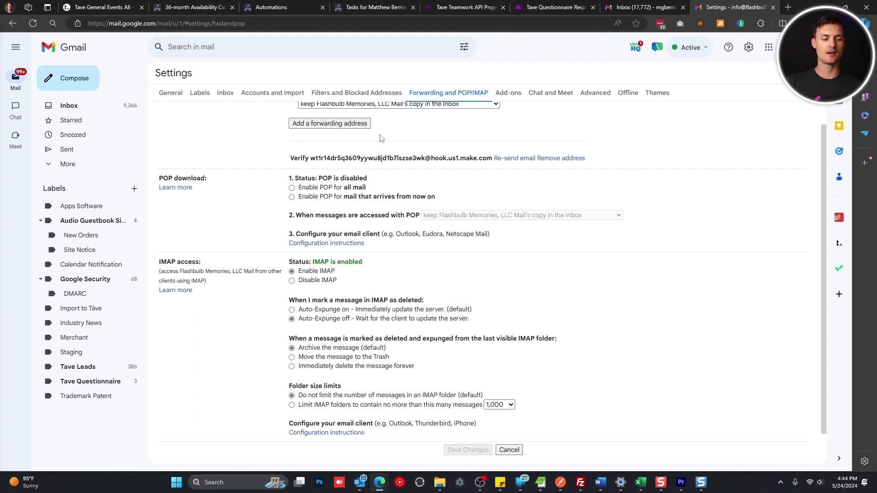
pyautogui.scroll(-1, 381, 138)
pyautogui.moveTo(321, 138); pyautogui.dragTo(445, 139)
pyautogui.click(457, 136)
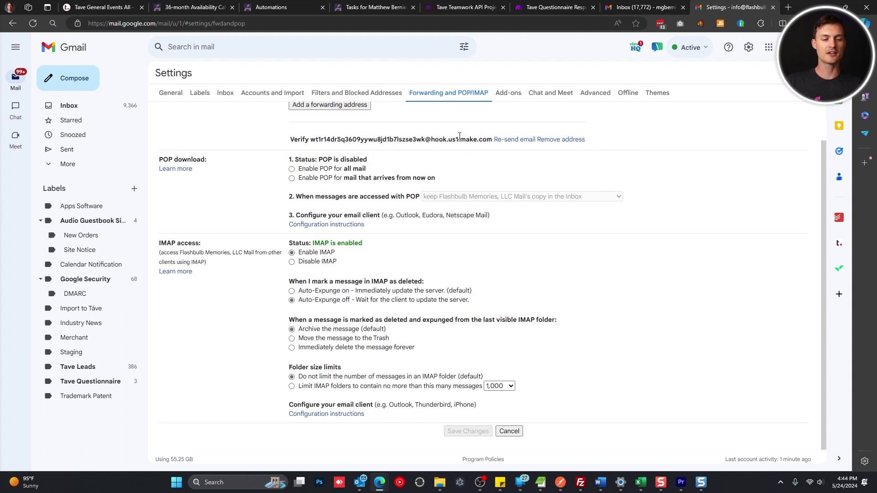
pyautogui.click(513, 145)
pyautogui.click(533, 5)
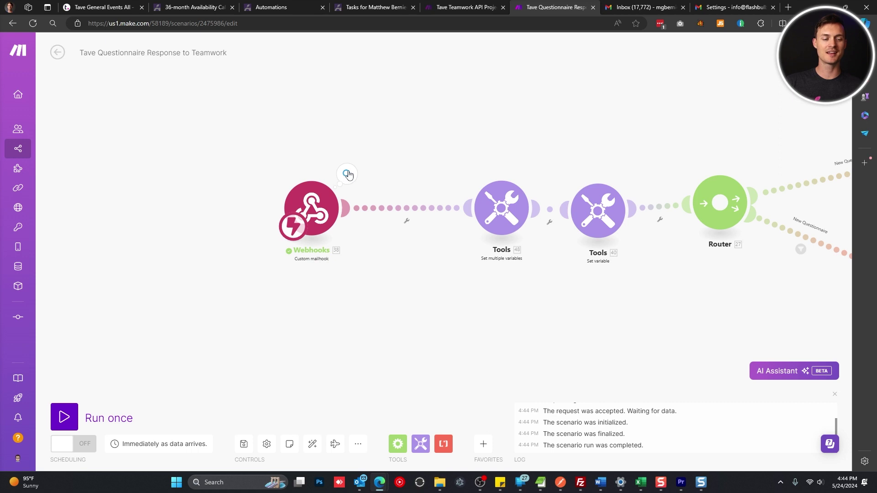
# Expand the captured email's Text field and copy its Gmail verification link
pyautogui.click(347, 174)
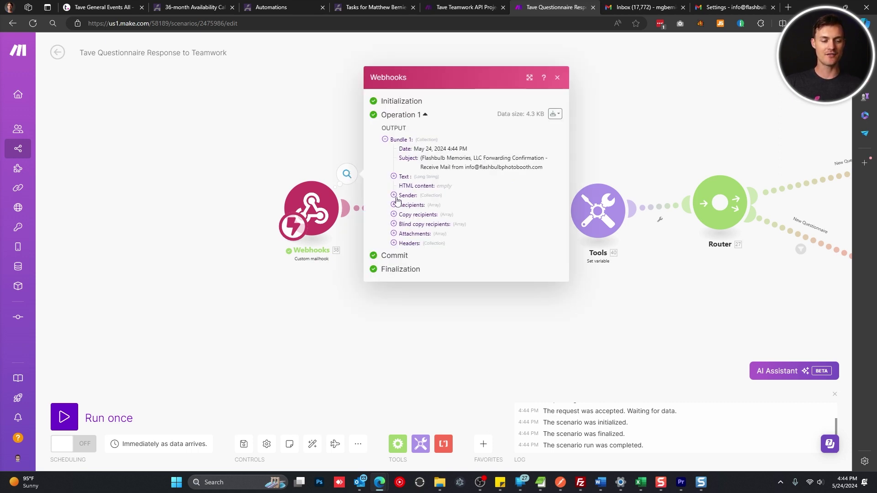
pyautogui.click(394, 177)
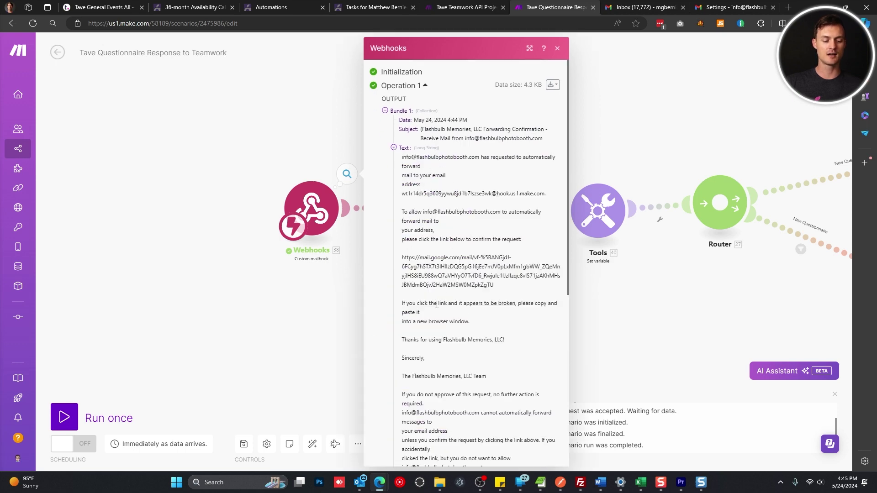
pyautogui.scroll(-3, 437, 304)
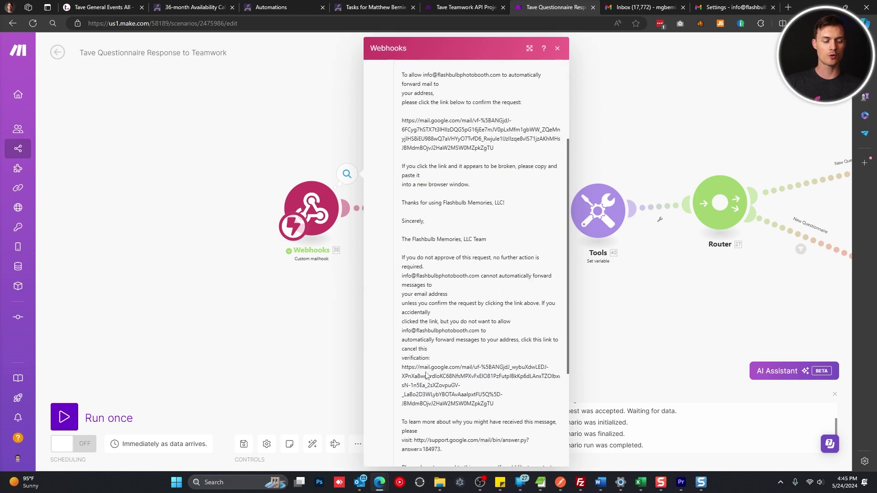
pyautogui.scroll(-1, 426, 375)
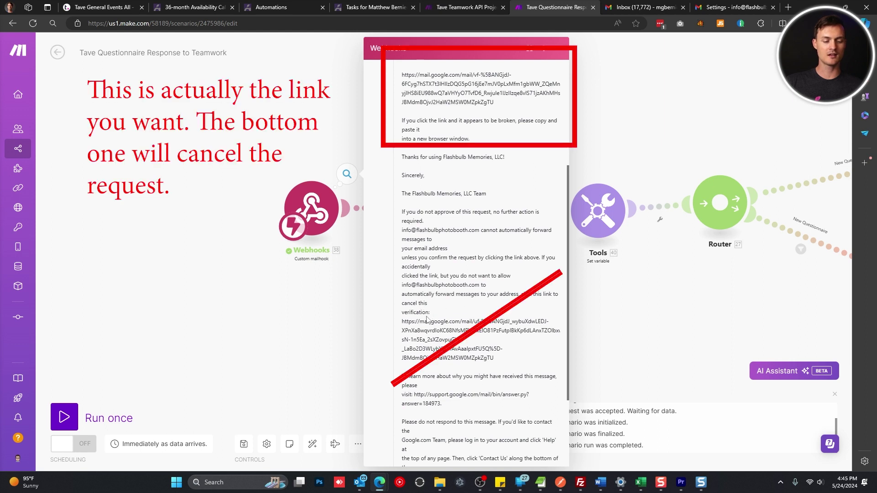
pyautogui.moveTo(403, 322)
pyautogui.mouseDown()
pyautogui.moveTo(491, 346)
pyautogui.moveTo(497, 361)
pyautogui.moveTo(479, 356)
pyautogui.mouseUp()
pyautogui.hotkey('ctrl', 'c')
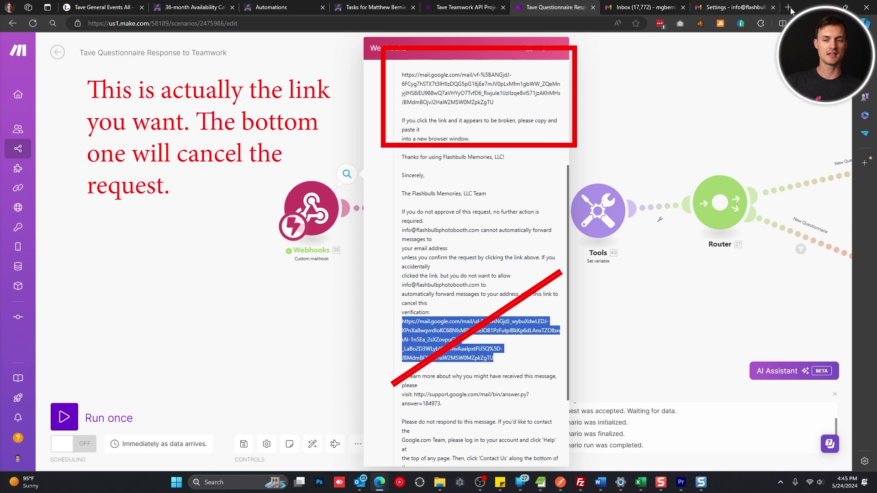
# Load the copied verification link in a new browser tab
pyautogui.click(791, 7)
pyautogui.hotkey('ctrl', 'v')
pyautogui.press('Return')
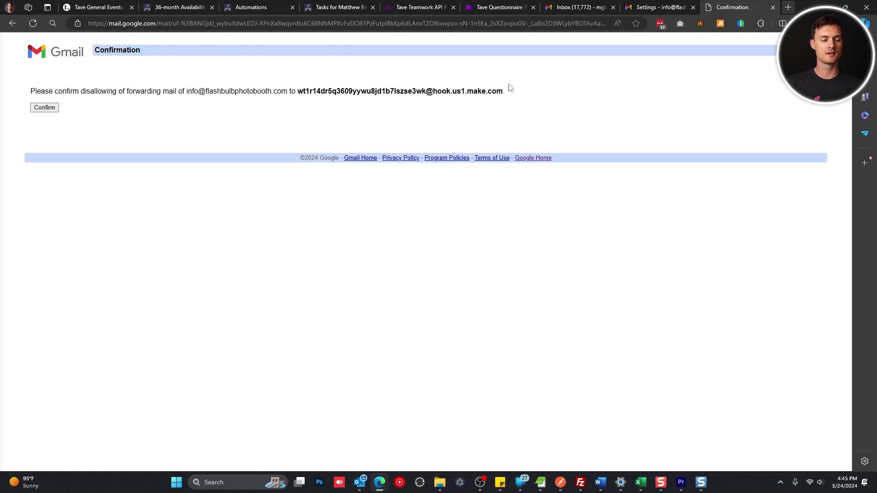
# Confirm forwarding to the Make mailhook, then dismiss the notice and reload Gmail settings
pyautogui.click(44, 108)
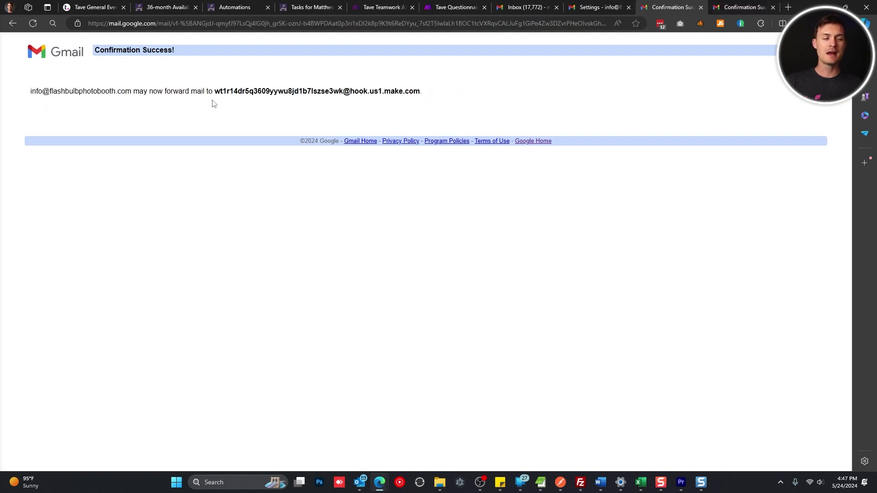
pyautogui.moveTo(215, 93); pyautogui.dragTo(227, 91)
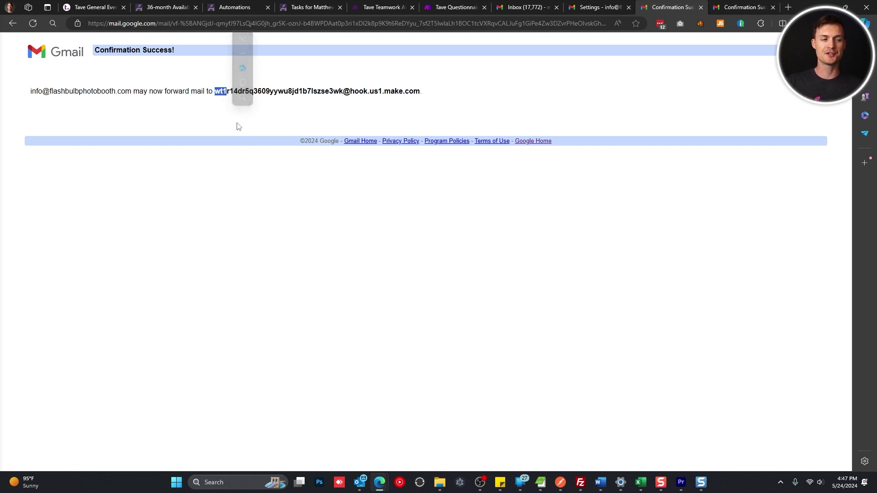
pyautogui.click(219, 91)
pyautogui.moveTo(217, 90); pyautogui.dragTo(233, 91)
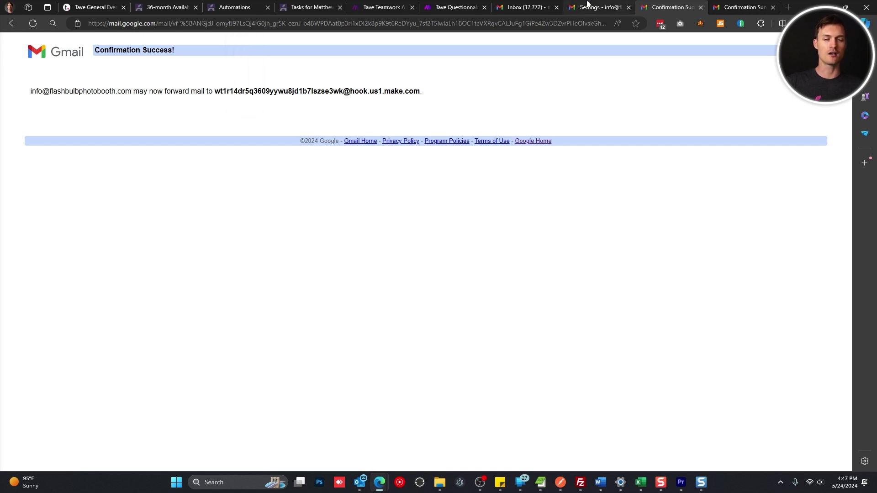
pyautogui.click(602, 7)
pyautogui.click(512, 280)
pyautogui.click(475, 21)
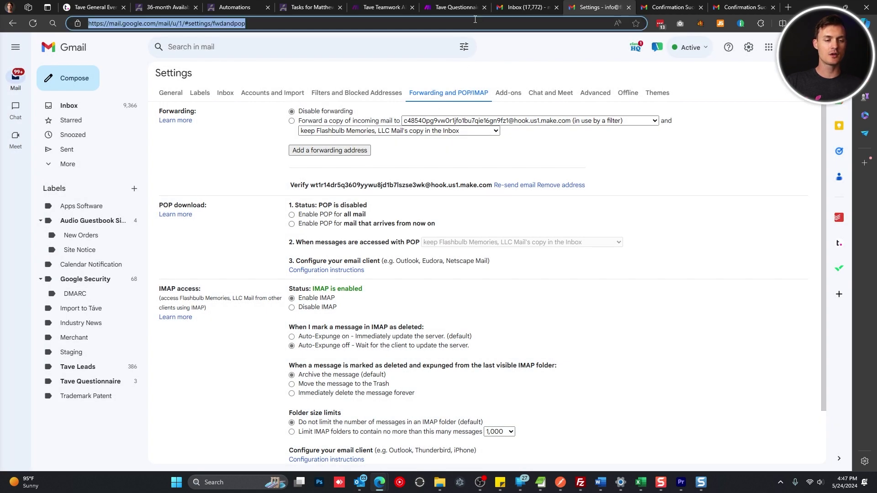
# Open a new filter form from the Filters and Blocked Addresses settings
pyautogui.press('Return')
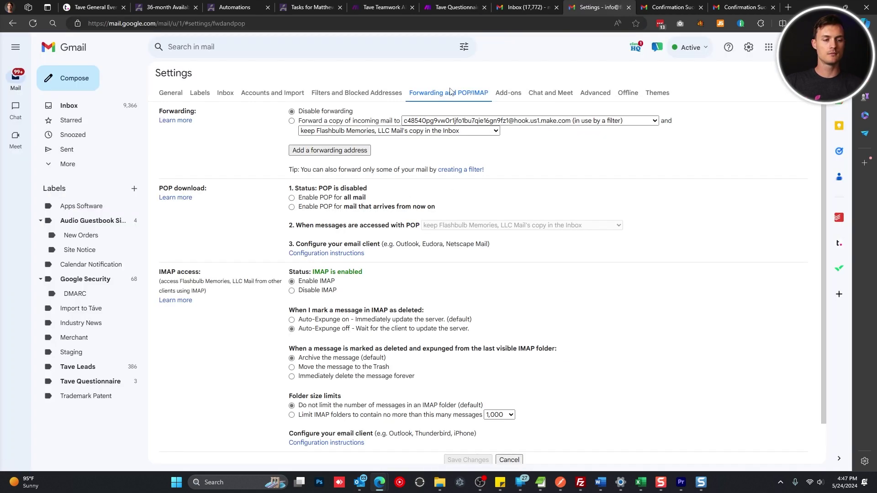
pyautogui.click(360, 93)
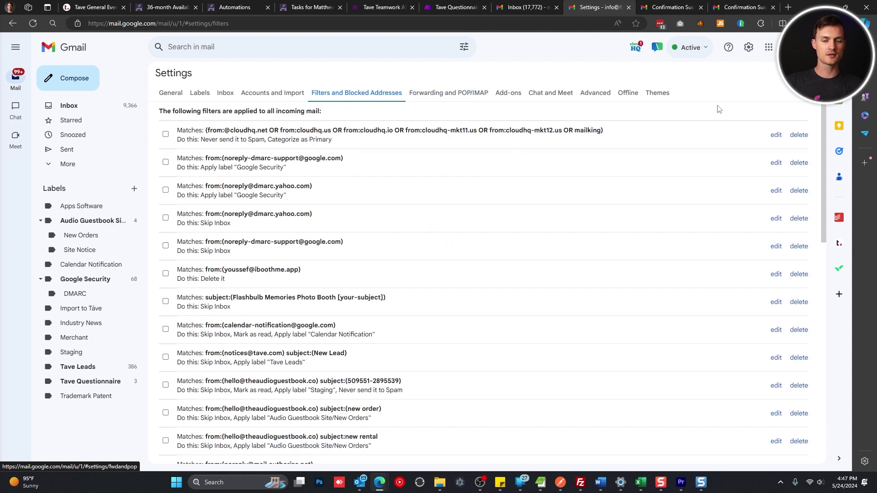
pyautogui.scroll(-6, 499, 222)
pyautogui.scroll(-2, 491, 226)
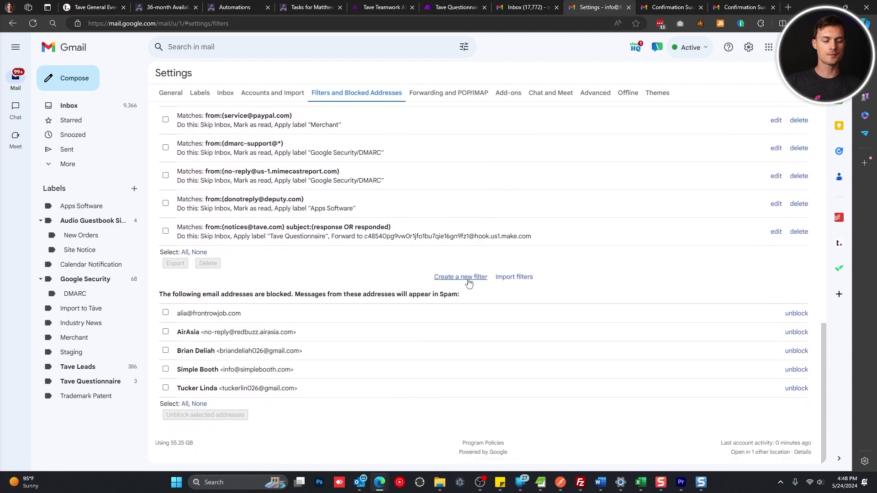
pyautogui.click(465, 276)
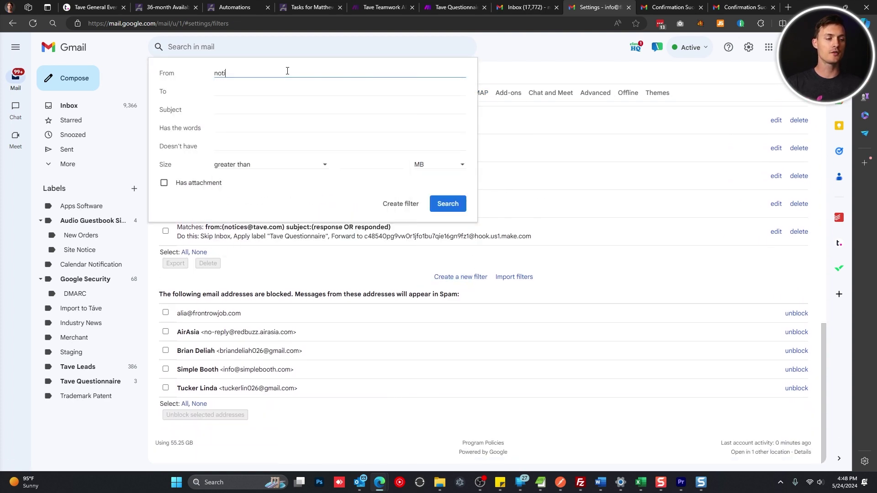
pyautogui.press('Tab')
pyautogui.press('Tab')
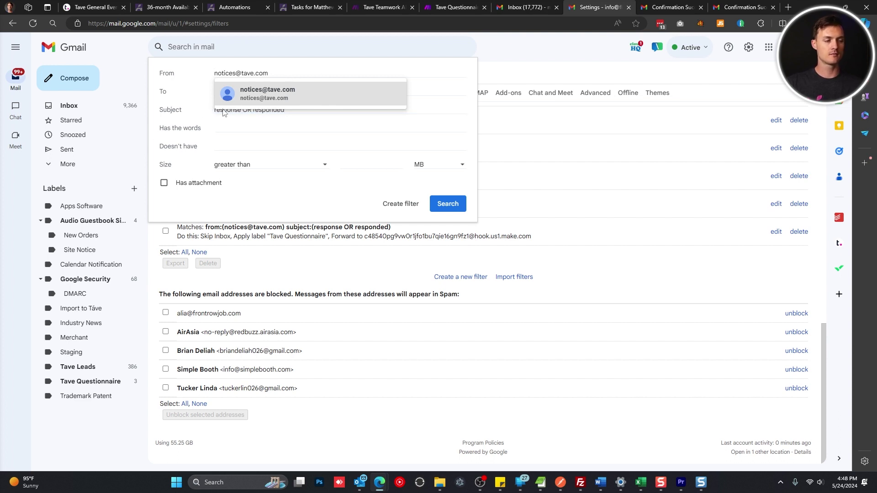
pyautogui.click(310, 97)
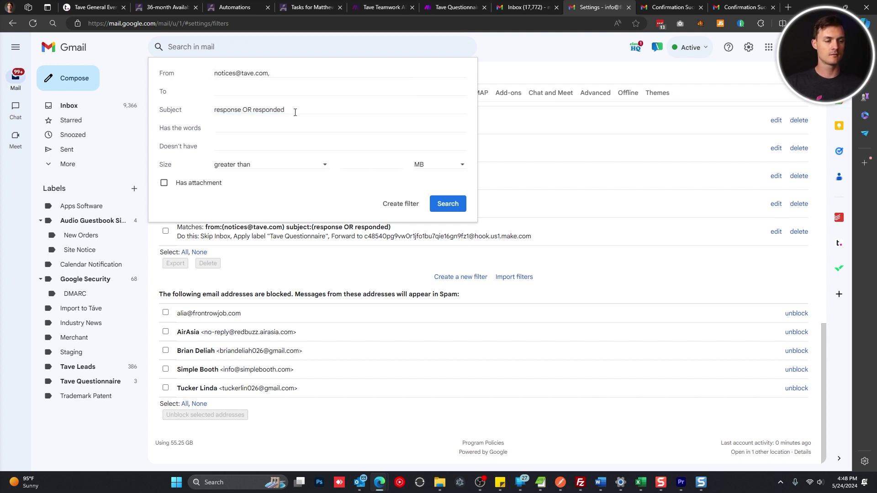
pyautogui.click(442, 210)
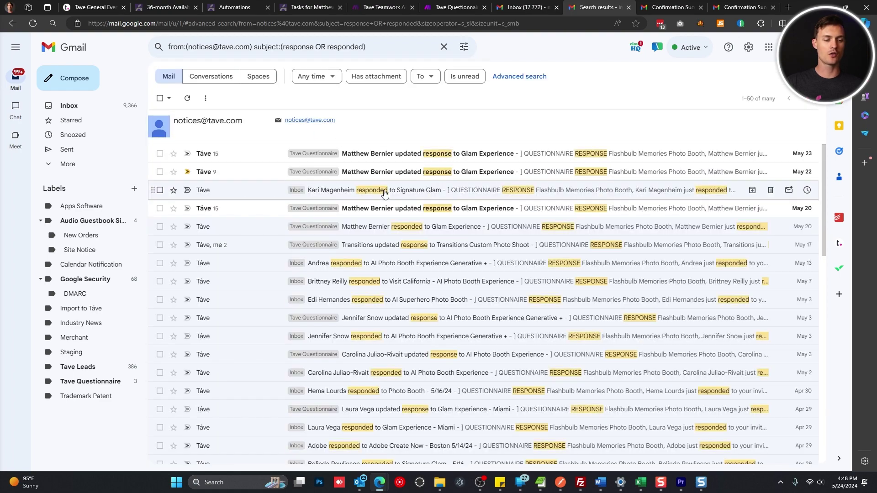
# Create a filter forwarding the matching Tave emails to the hook.us1.make.com mailhook address
pyautogui.scroll(-3, 385, 195)
pyautogui.scroll(8, 386, 195)
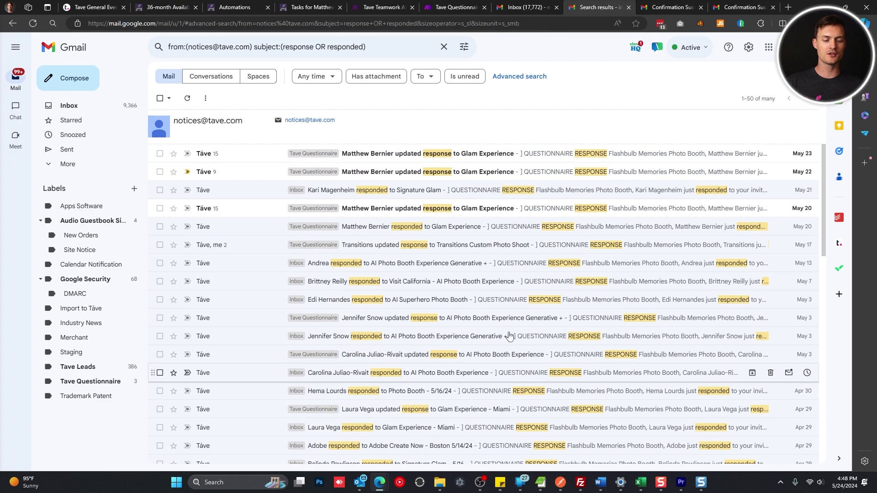
pyautogui.click(465, 49)
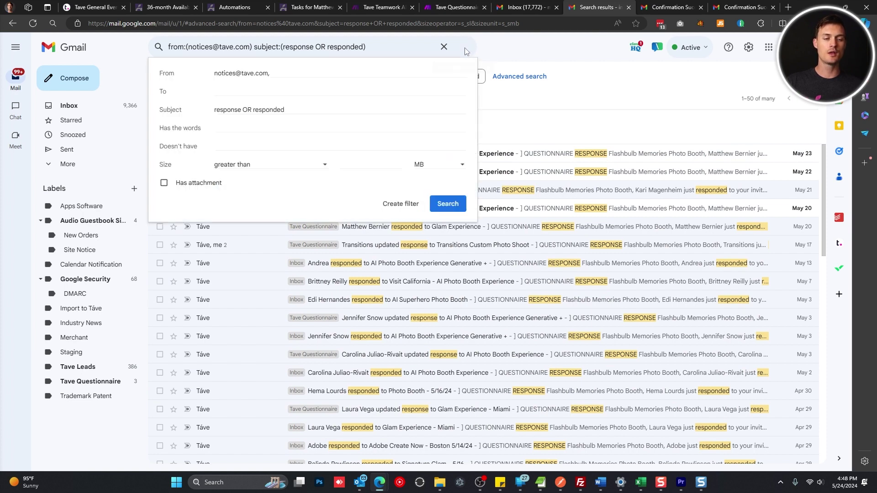
pyautogui.click(411, 204)
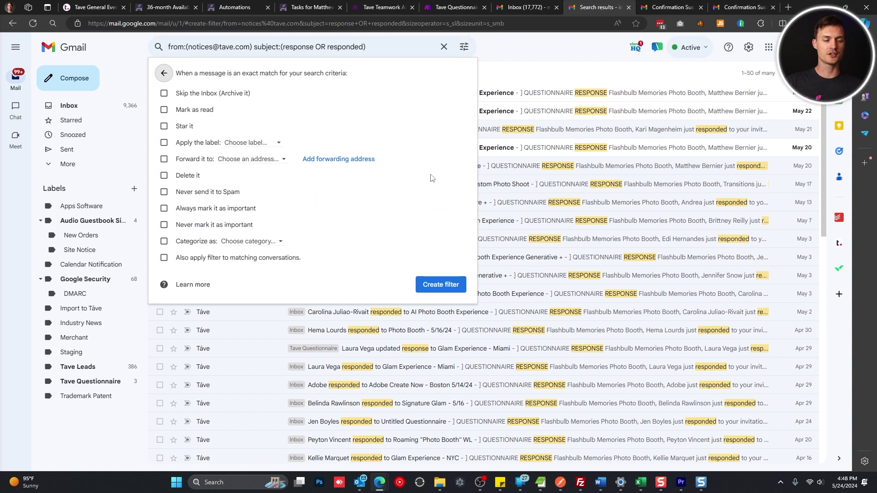
pyautogui.click(164, 159)
pyautogui.click(220, 164)
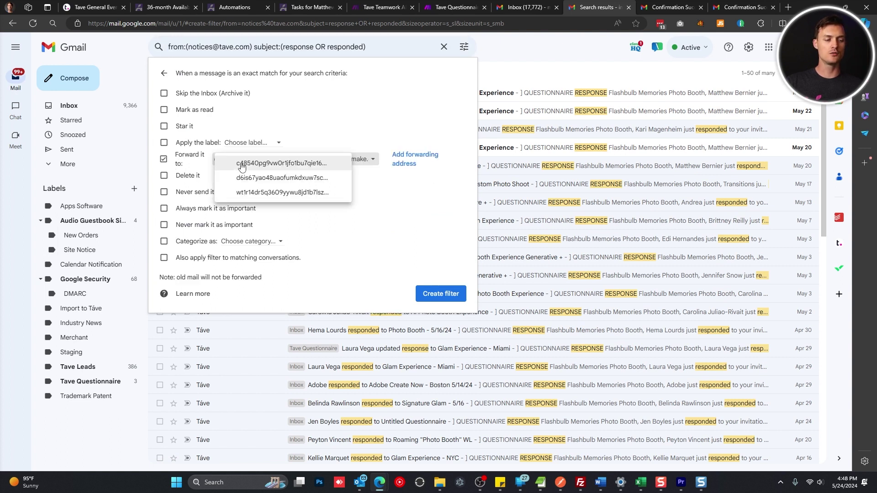
pyautogui.click(255, 192)
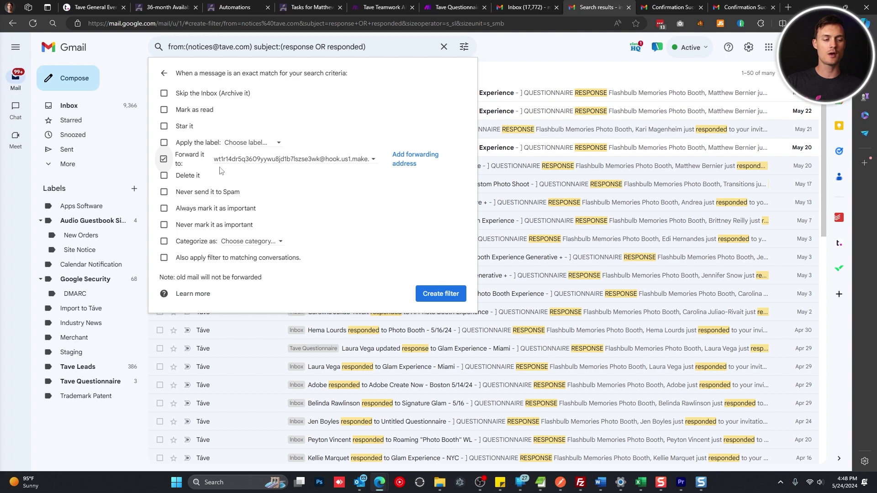
pyautogui.click(441, 294)
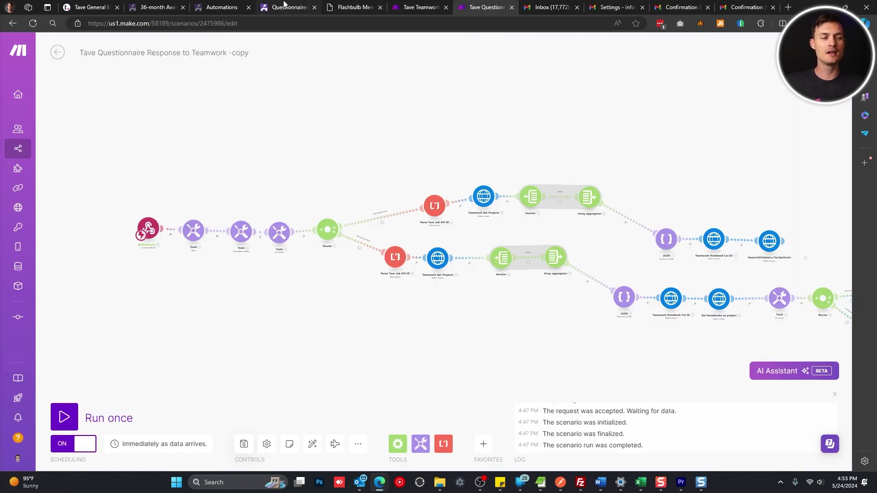
# Go to Táve's settings and open the list of questionnaire templates
pyautogui.click(247, 5)
pyautogui.click(291, 6)
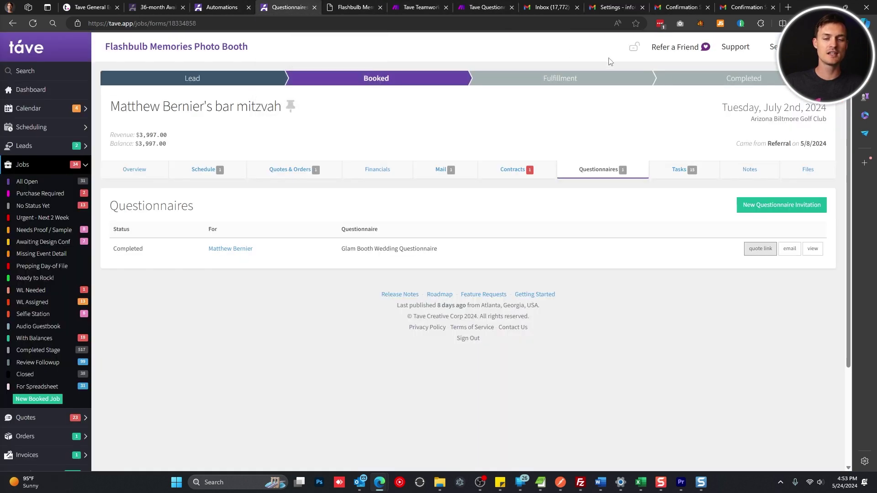
pyautogui.click(772, 46)
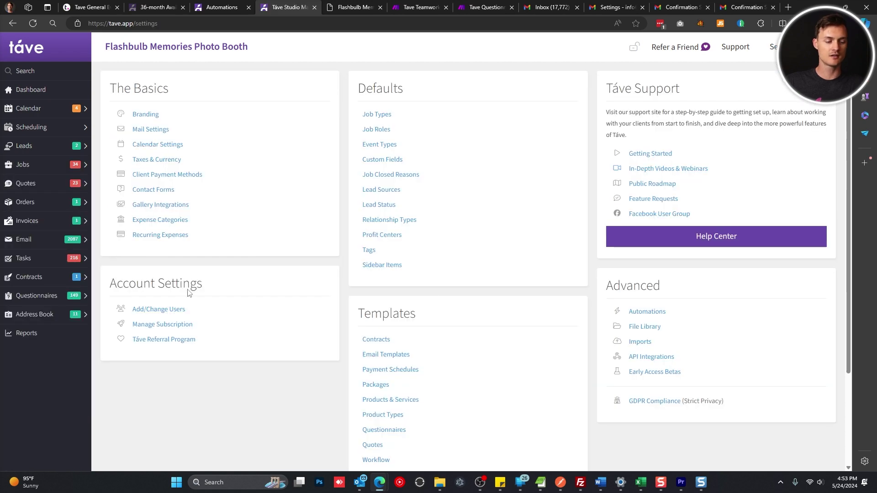
pyautogui.click(371, 430)
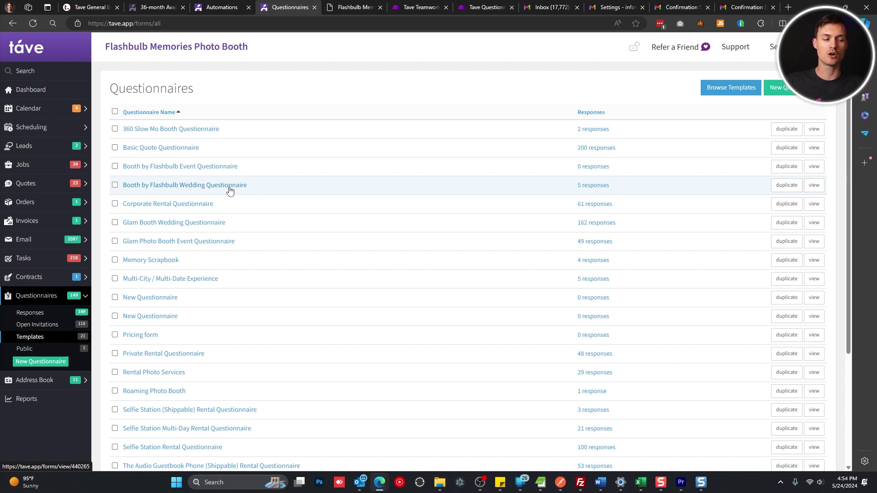
# Open the Booth by Flashbulb Wedding Questionnaire template and scroll down to its Event Identifier field
pyautogui.scroll(-3, 230, 191)
pyautogui.scroll(3, 231, 191)
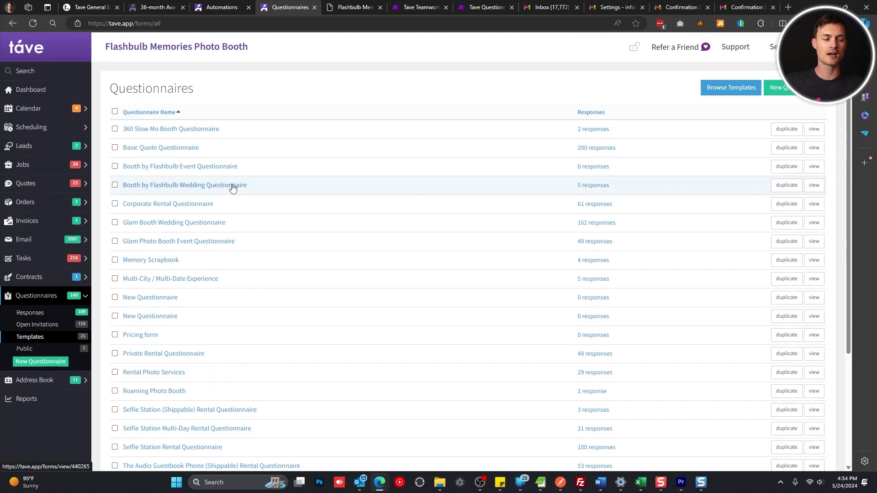
pyautogui.click(232, 186)
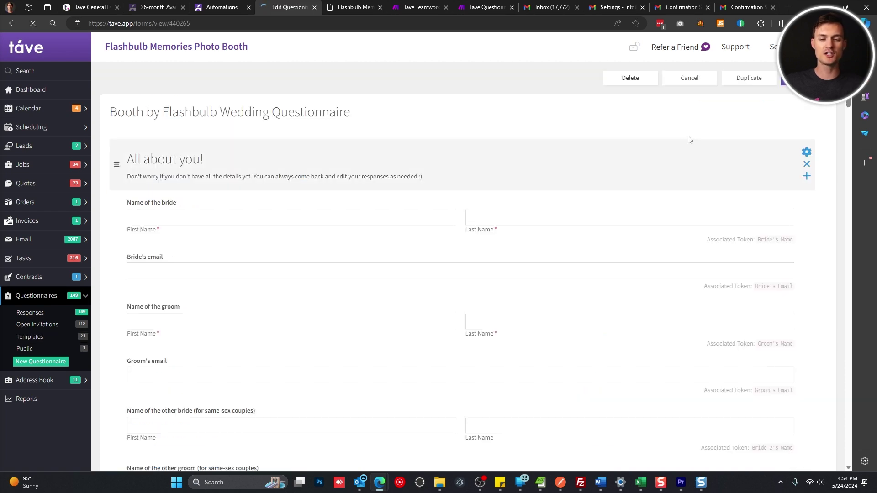
pyautogui.scroll(-20, 687, 143)
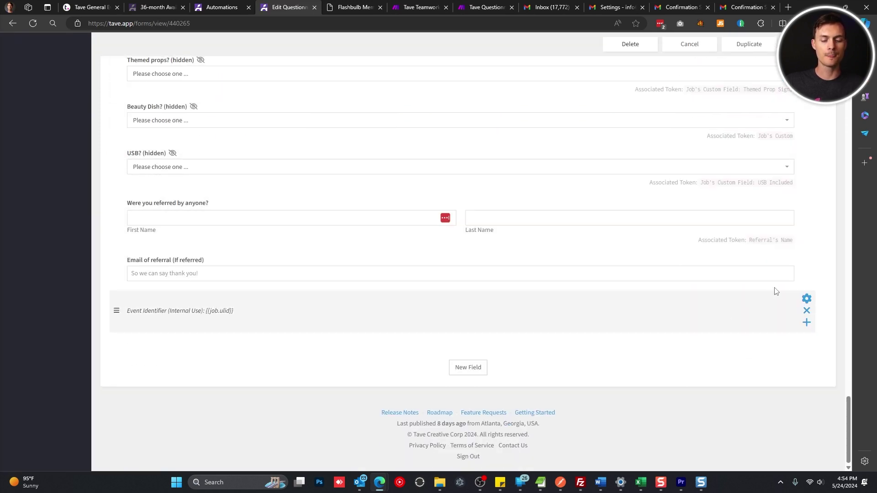
# Start adding a field after Event Identifier, then back out to the questionnaire without adding one
pyautogui.click(806, 321)
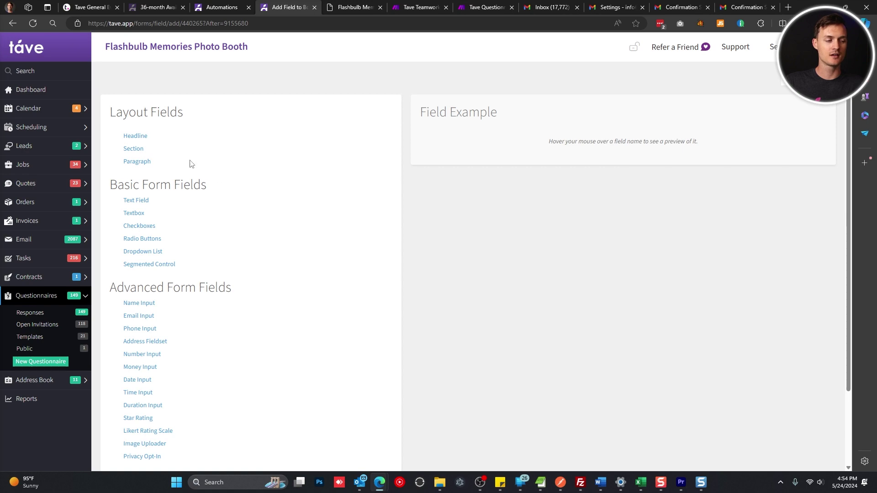
pyautogui.moveTo(137, 163)
pyautogui.click(799, 80)
pyautogui.scroll(-9, 802, 356)
pyautogui.scroll(-10, 811, 363)
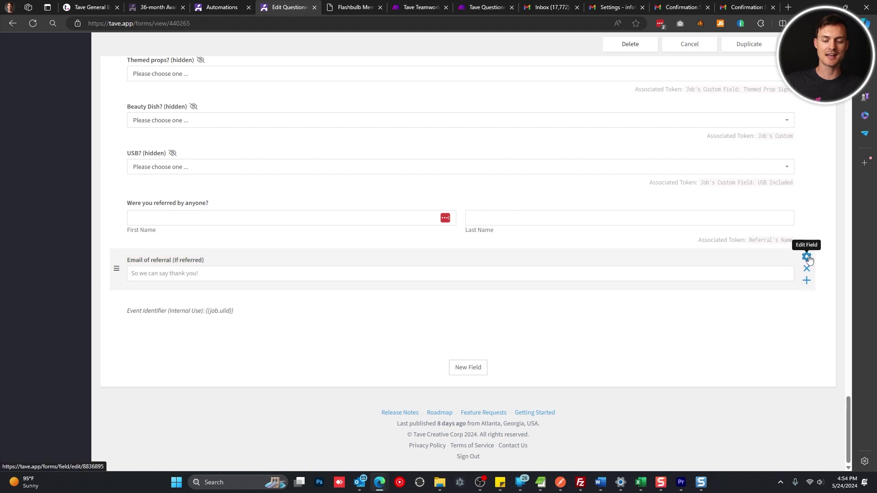
# Open the Event Identifier paragraph editor and inspect its body 'Event Identifier (Internal Use): {{job.ulid}}'
pyautogui.click(807, 302)
pyautogui.moveTo(225, 275); pyautogui.dragTo(102, 256)
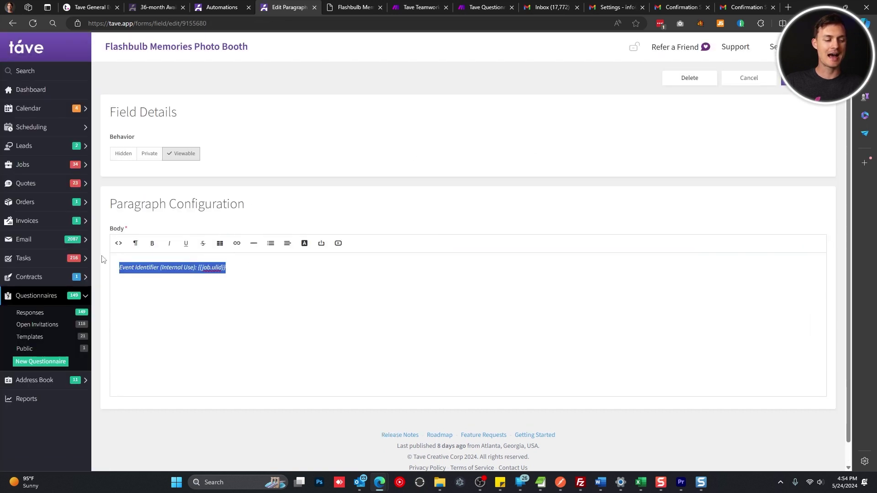
pyautogui.click(143, 267)
pyautogui.moveTo(261, 273); pyautogui.dragTo(102, 268)
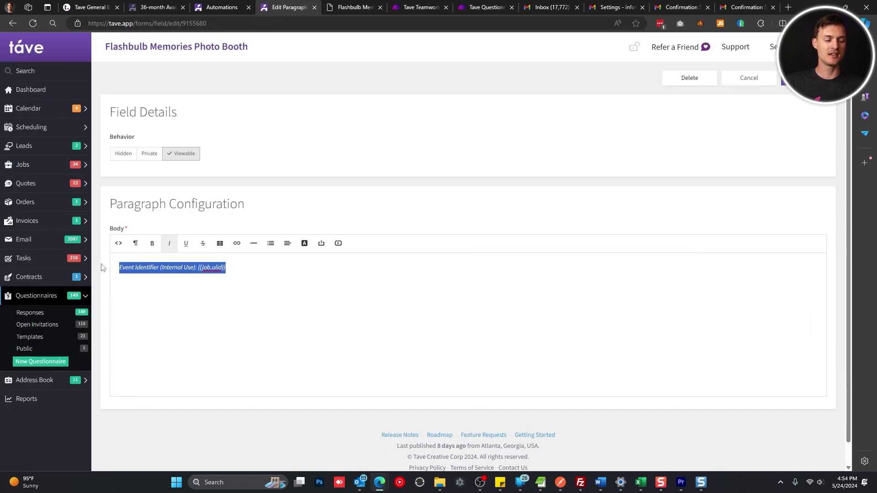
pyautogui.click(159, 269)
pyautogui.moveTo(161, 271); pyautogui.dragTo(82, 281)
pyautogui.click(229, 270)
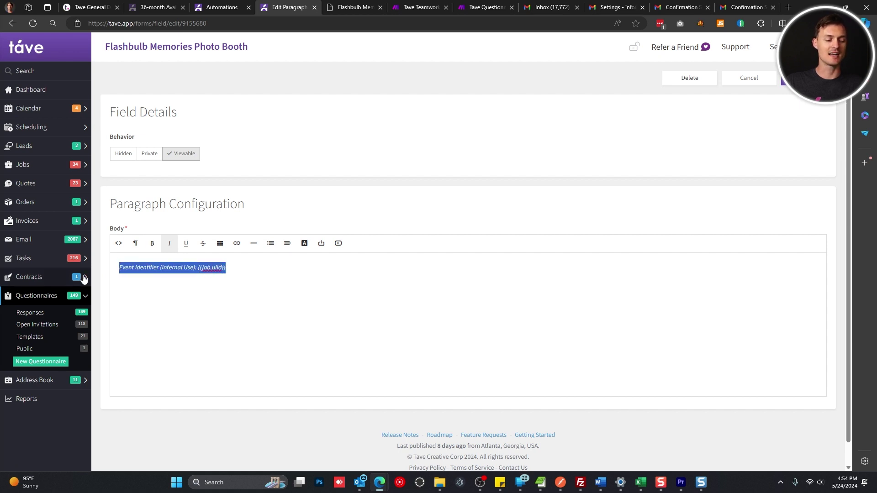
pyautogui.click(302, 286)
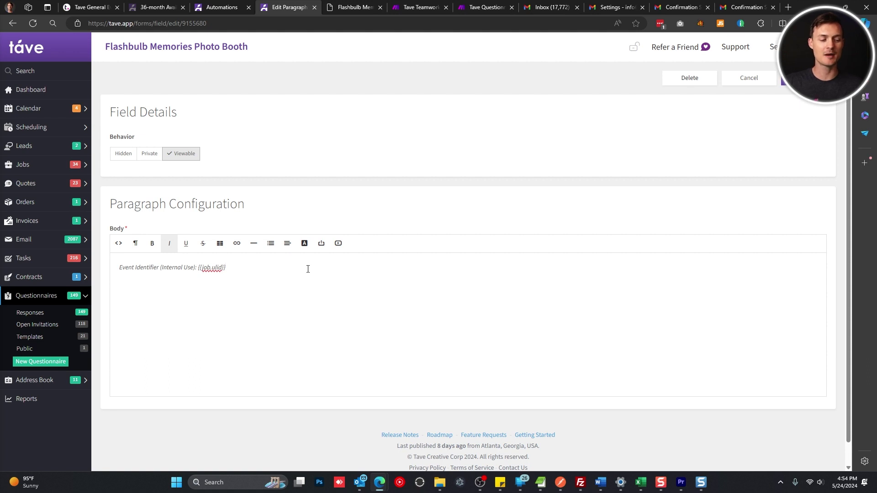
pyautogui.moveTo(196, 269); pyautogui.dragTo(118, 268)
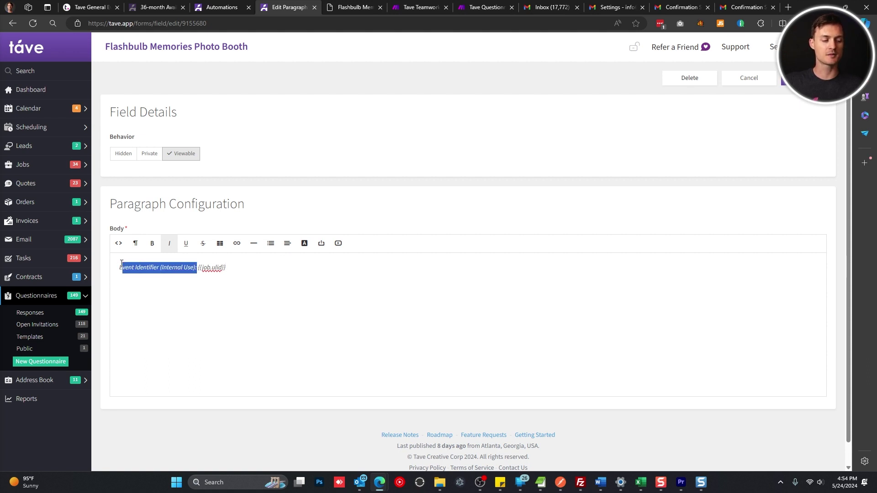
pyautogui.moveTo(198, 269); pyautogui.dragTo(268, 261)
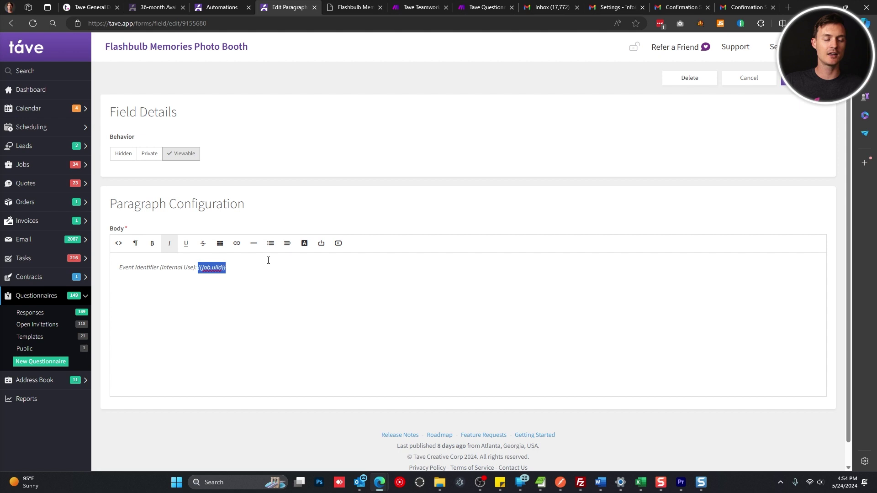
pyautogui.click(214, 277)
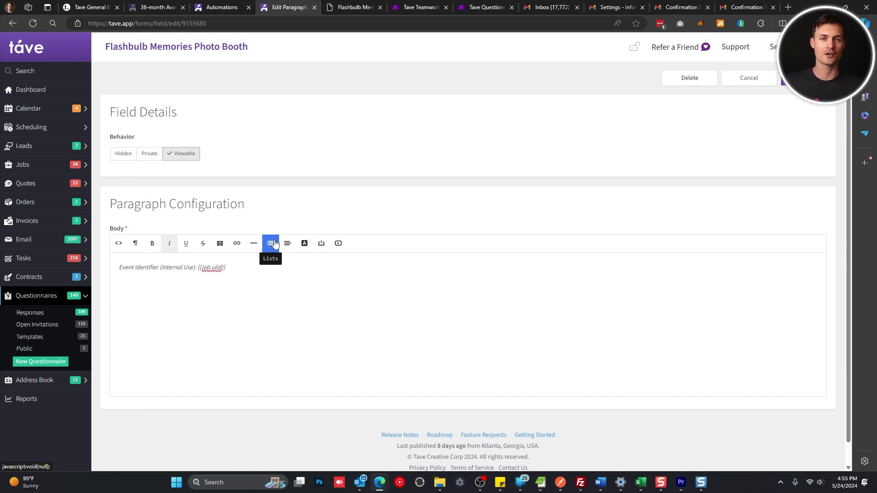
# Scroll the client's submitted questionnaire to the bottom and select its filled-in Event Identifier line
pyautogui.click(350, 8)
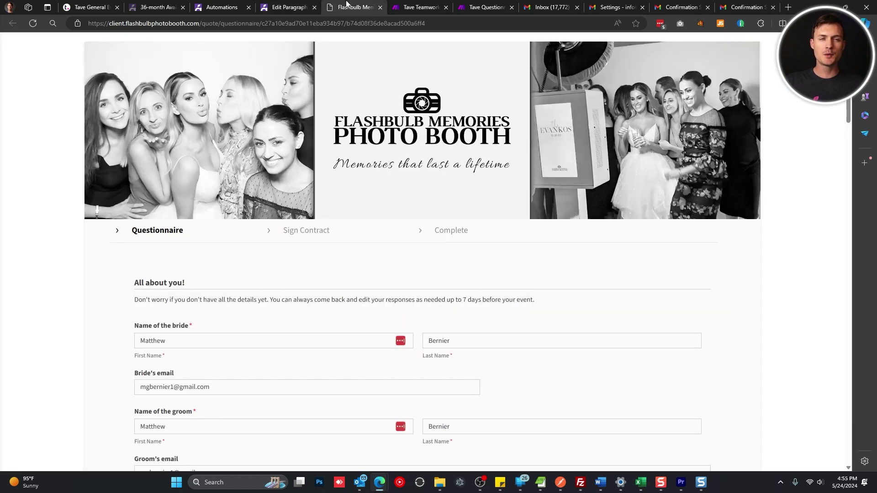
pyautogui.scroll(-20, 366, 215)
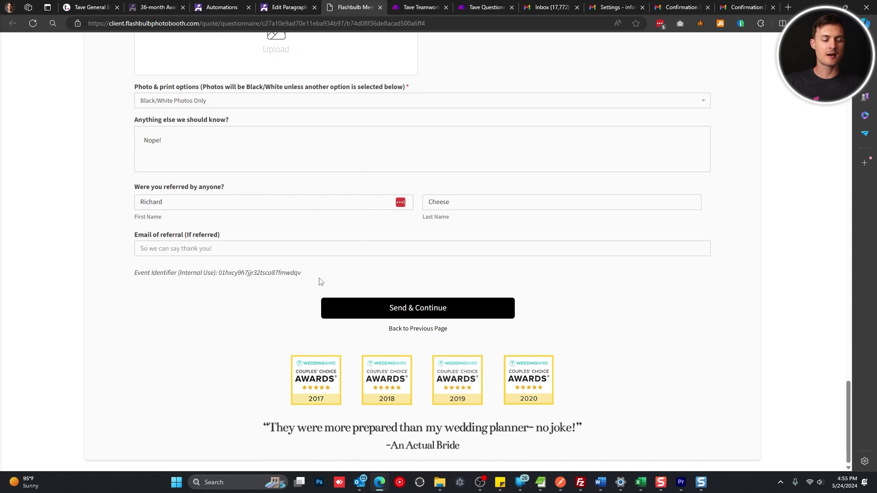
pyautogui.moveTo(317, 277); pyautogui.dragTo(133, 276)
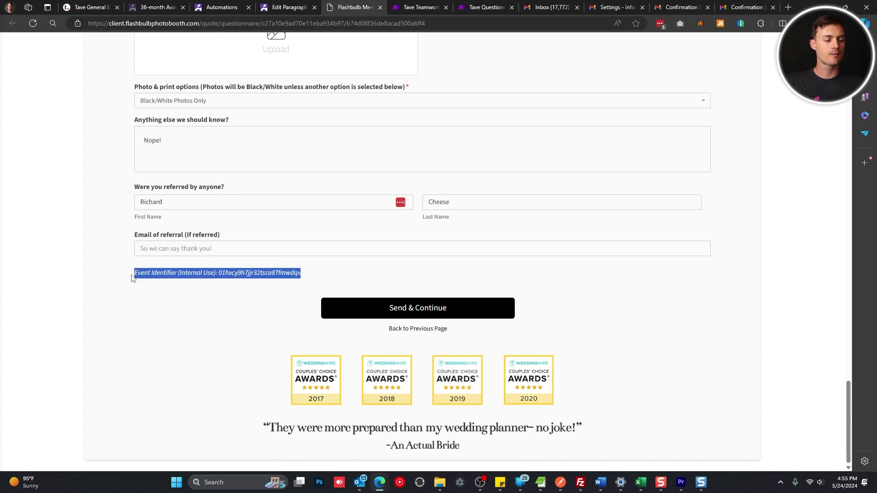
pyautogui.click(251, 277)
pyautogui.doubleClick(251, 275)
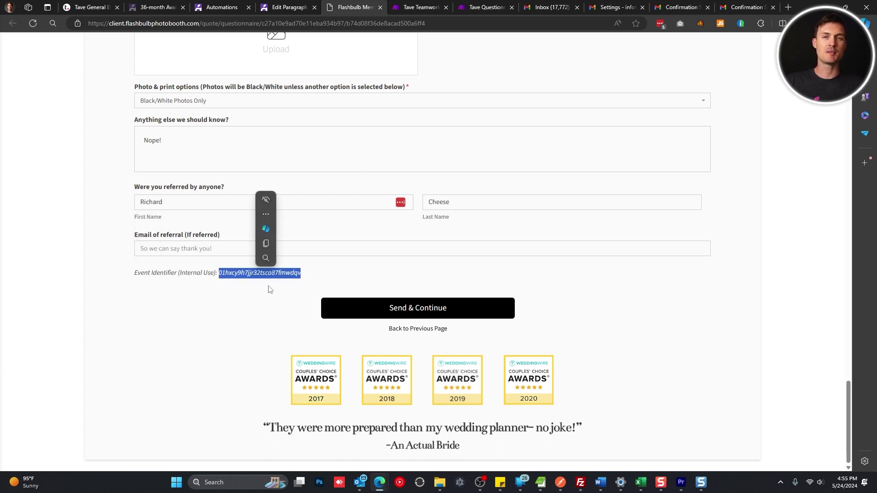
pyautogui.click(311, 279)
pyautogui.moveTo(294, 279); pyautogui.dragTo(137, 277)
# Place the standalone sleep module on the link between the Webhooks mailhook and Tools
pyautogui.click(137, 278)
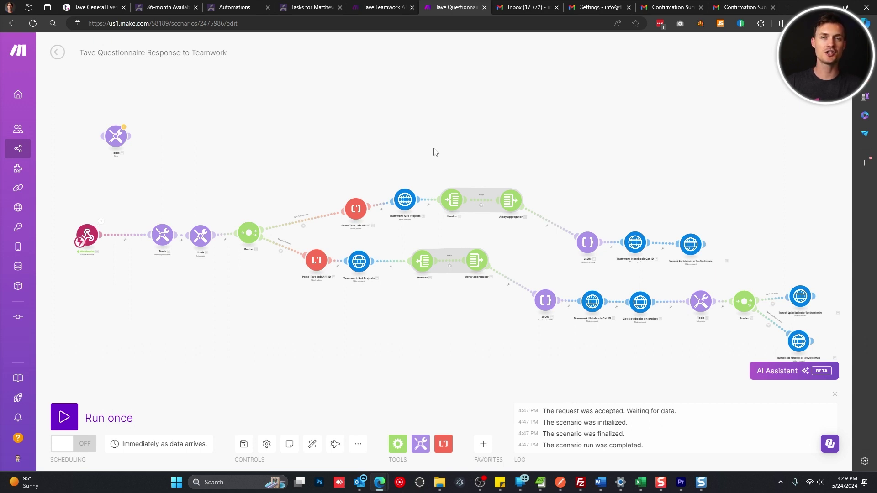
pyautogui.moveTo(315, 180); pyautogui.dragTo(488, 159)
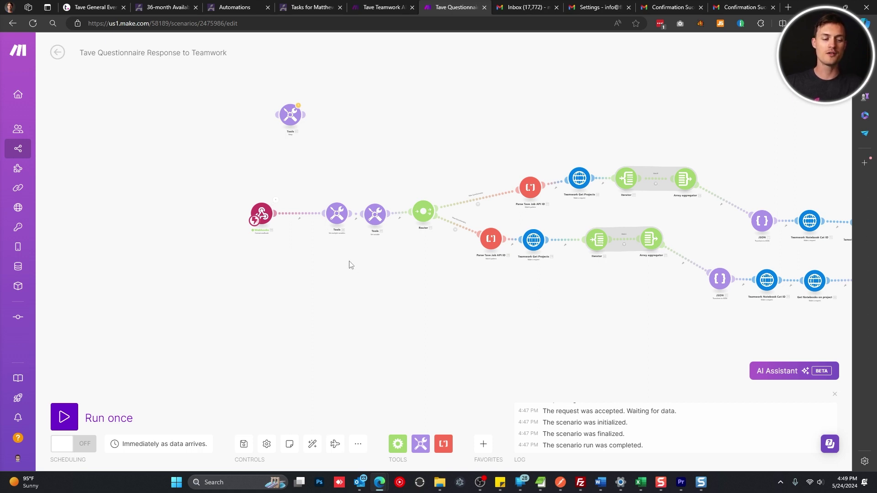
pyautogui.moveTo(297, 137); pyautogui.dragTo(304, 196)
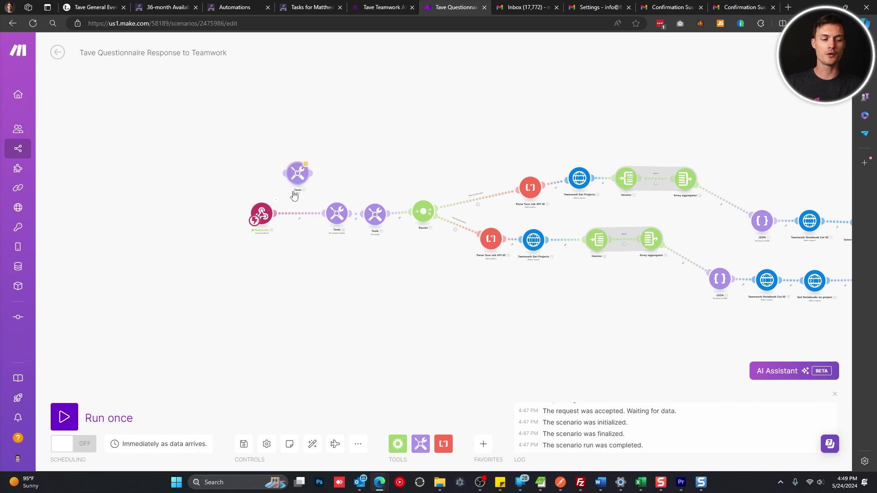
pyautogui.scroll(4, 304, 210)
pyautogui.moveTo(309, 230); pyautogui.dragTo(278, 224)
pyautogui.moveTo(347, 161); pyautogui.dragTo(333, 228)
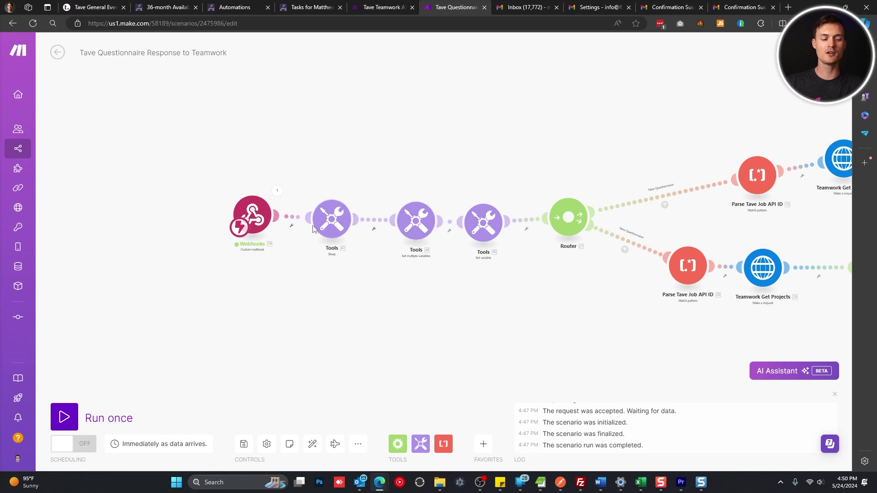
# Confirm the sleep module's Delay is 300 seconds and close it without changes
pyautogui.click(333, 228)
pyautogui.doubleClick(413, 213)
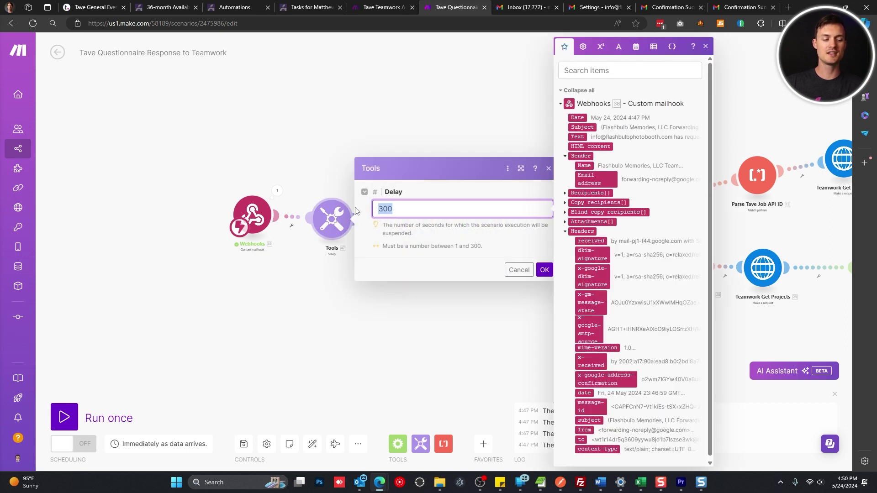
pyautogui.click(519, 270)
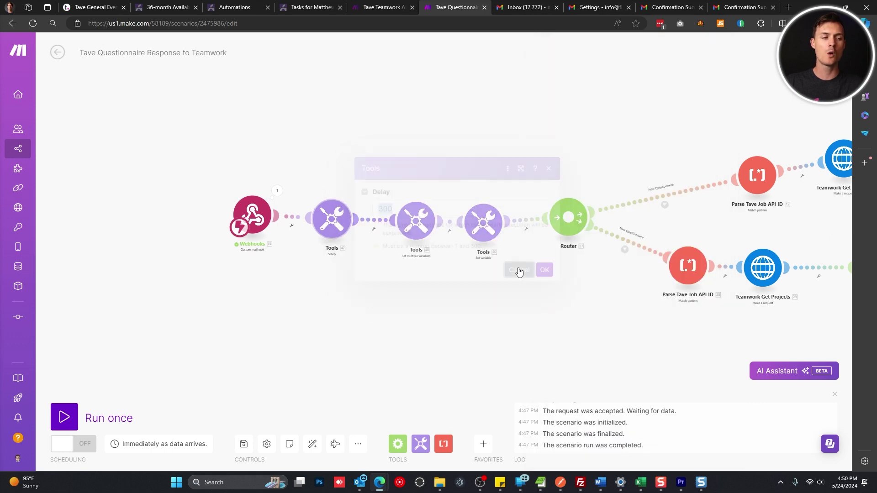
# From the job's Questionnaires list, open the completed Glam Booth Wedding Questionnaire's quote link, then return to Make
pyautogui.click(326, 5)
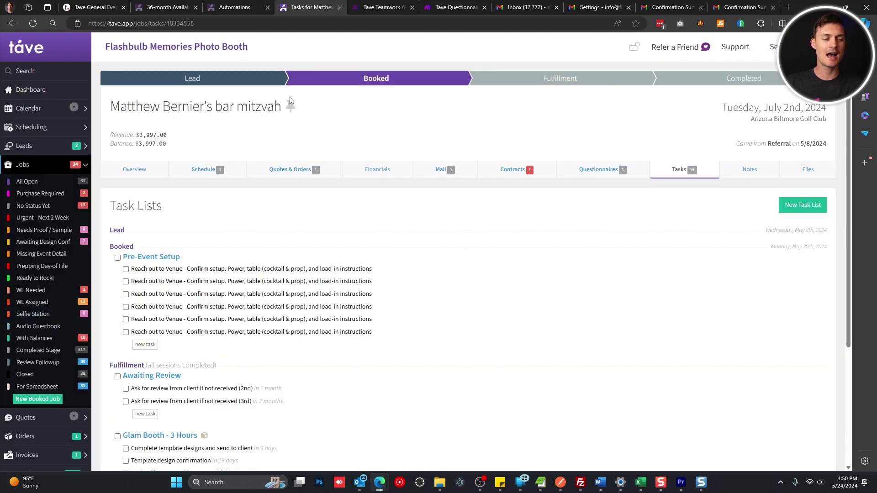
pyautogui.click(593, 172)
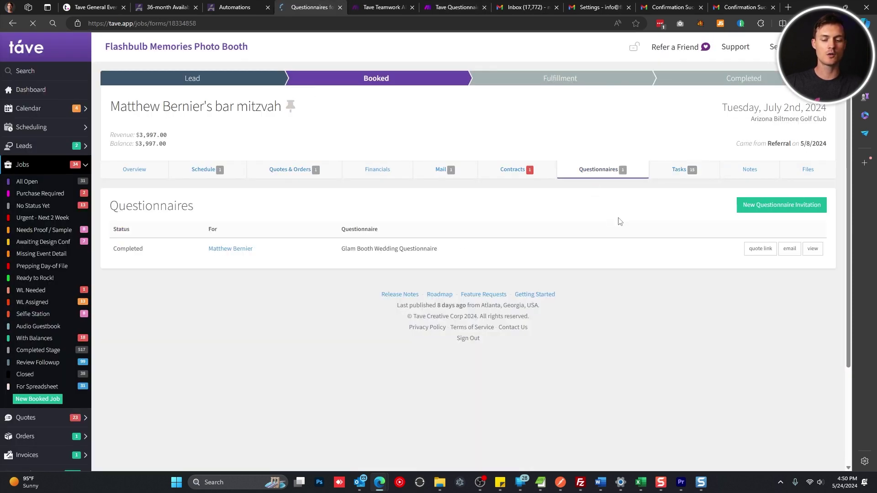
pyautogui.click(757, 255)
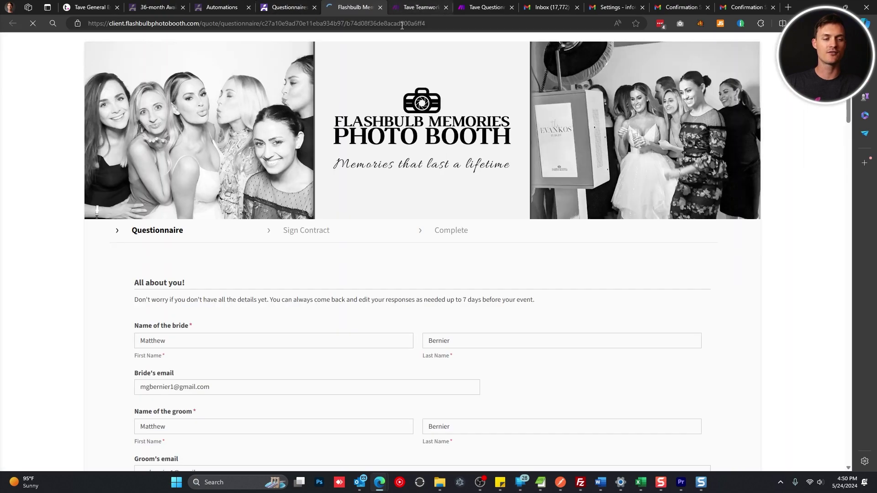
pyautogui.scroll(-20, 369, 165)
pyautogui.scroll(-15, 371, 164)
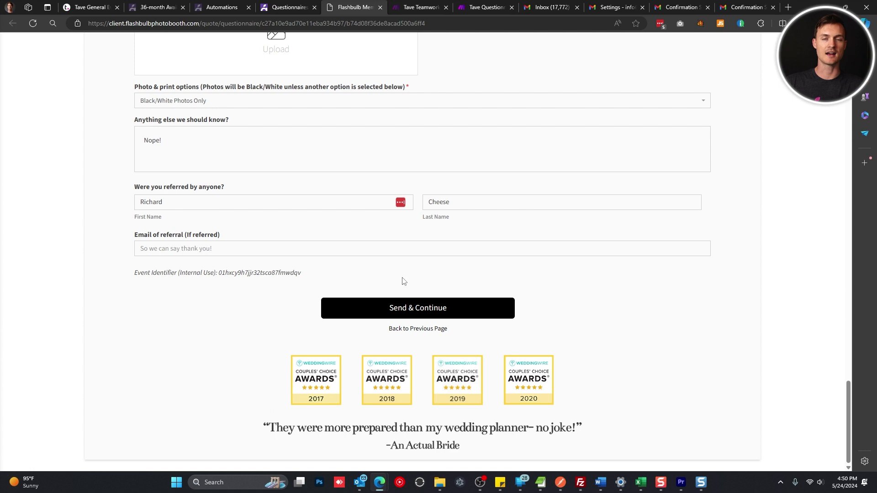
pyautogui.click(483, 7)
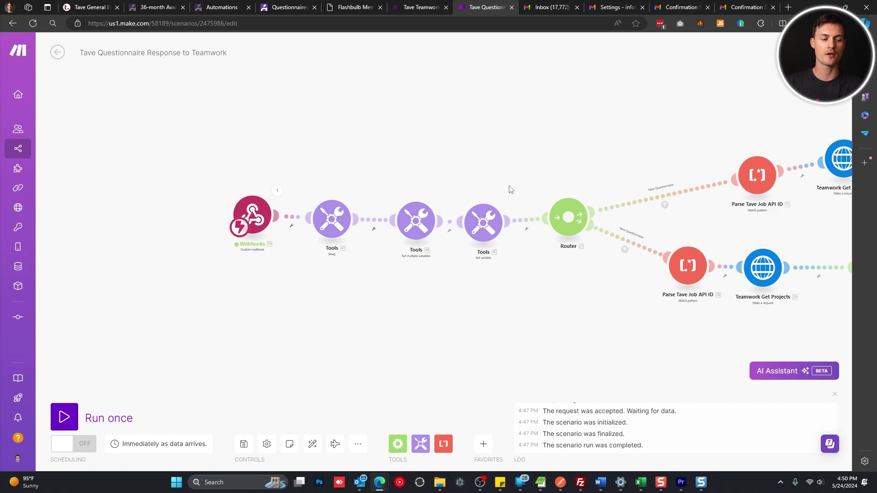
# Recheck the sleep module's 300-second Delay and close its settings
pyautogui.click(340, 220)
pyautogui.click(427, 210)
pyautogui.click(410, 139)
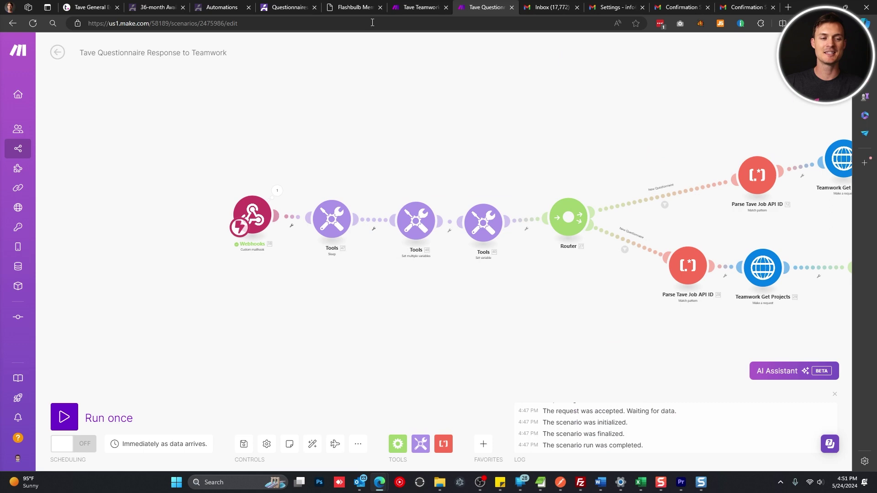
# Scroll through the Flashbulb Memories Photo Booth questionnaire in the client portal, glancing back at Make once
pyautogui.click(359, 4)
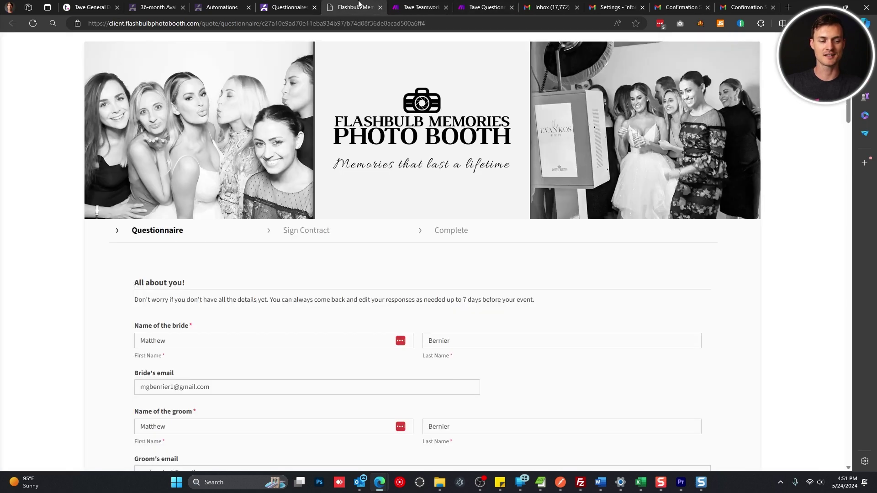
pyautogui.scroll(-6, 346, 209)
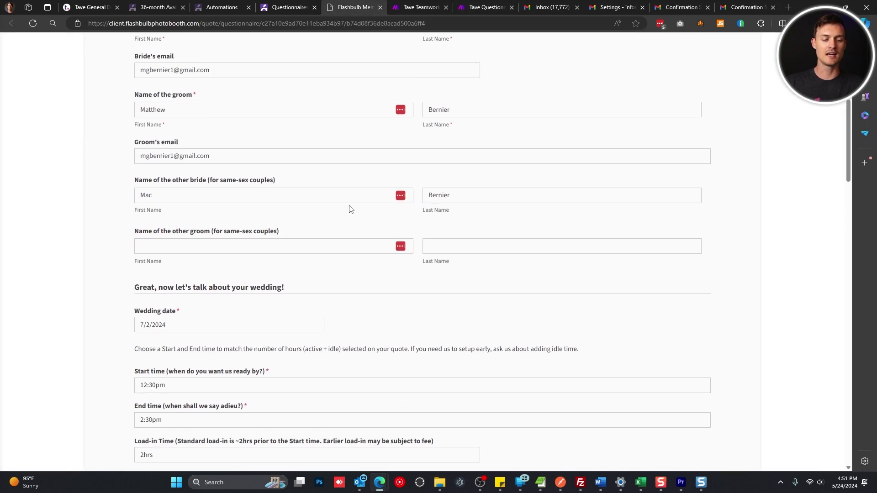
pyautogui.scroll(7, 346, 209)
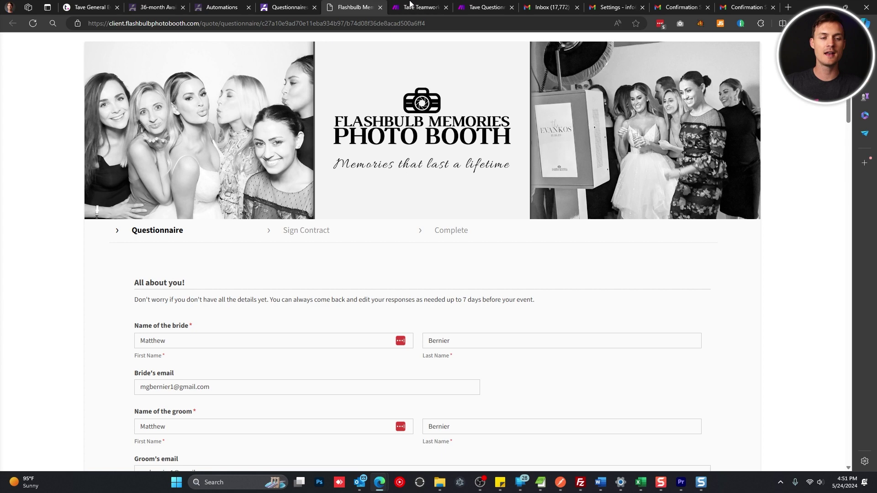
pyautogui.click(484, 7)
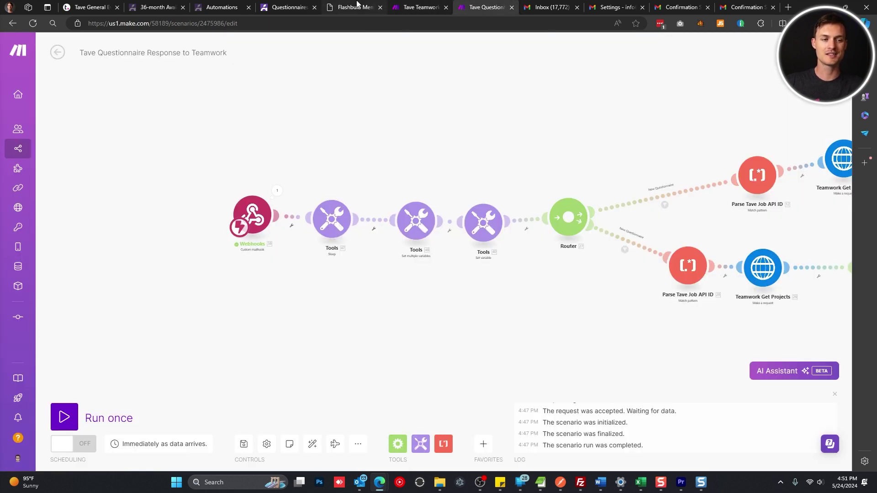
pyautogui.click(356, 7)
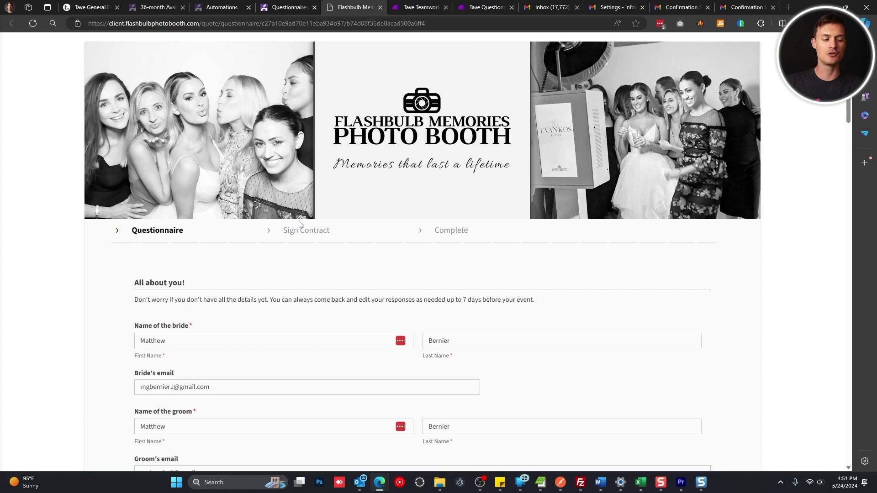
pyautogui.scroll(-15, 297, 227)
pyautogui.scroll(-10, 302, 240)
pyautogui.scroll(20, 439, 309)
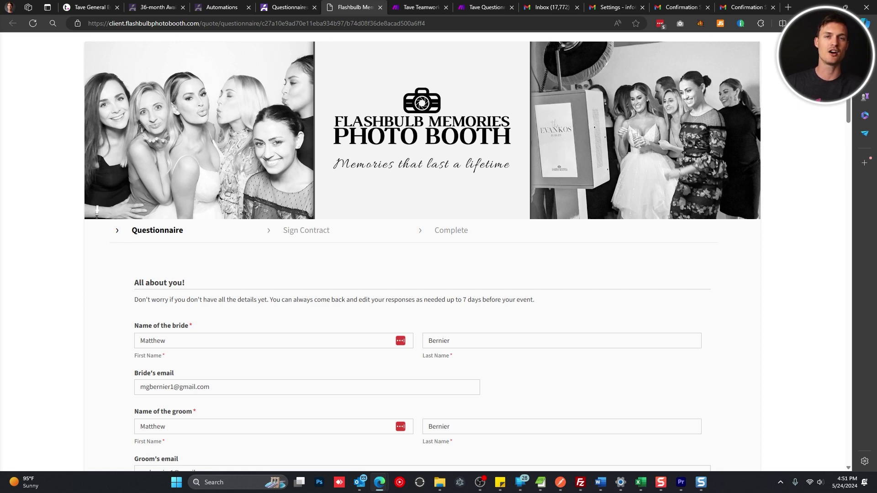
# Rename the scenario 'Tave Questionnaire Response to Teamwork -copy', switch scheduling ON, and save
pyautogui.click(487, 7)
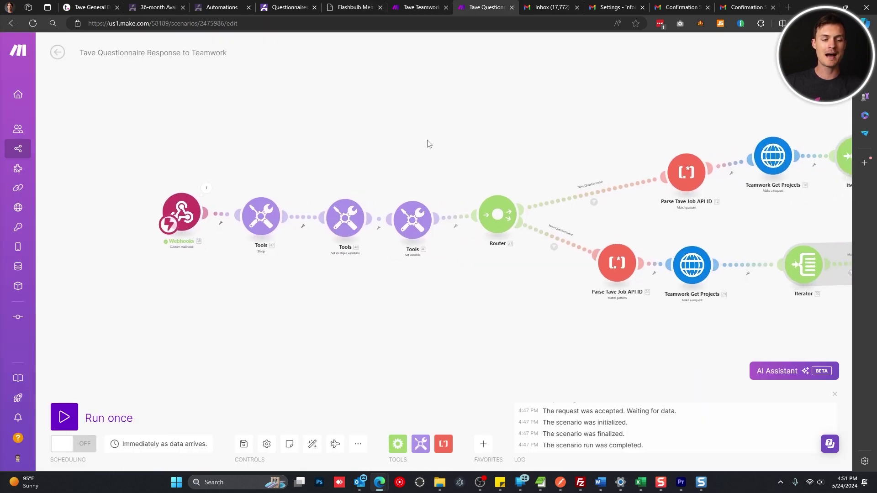
pyautogui.click(222, 54)
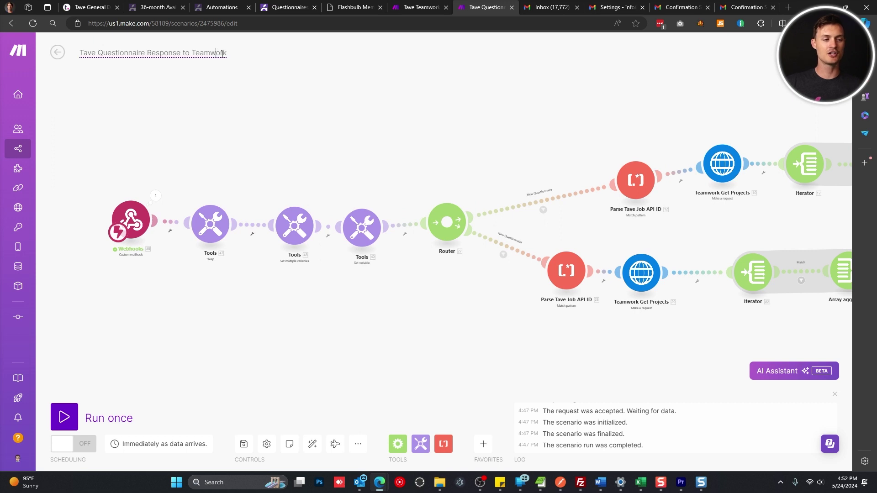
pyautogui.write('-copy')
pyautogui.press('Return')
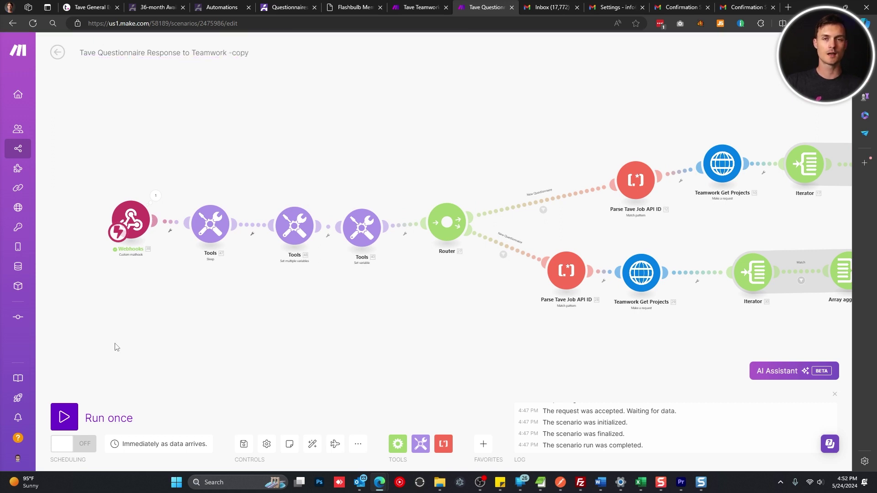
pyautogui.click(82, 445)
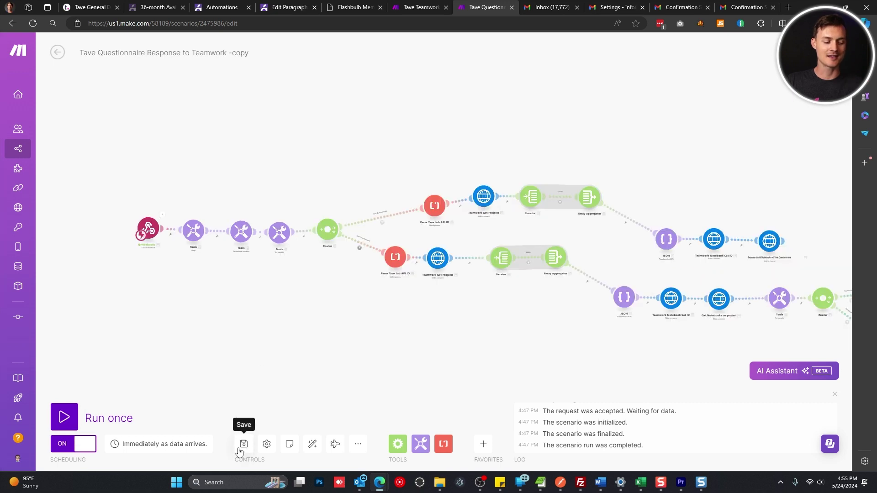
pyautogui.click(243, 446)
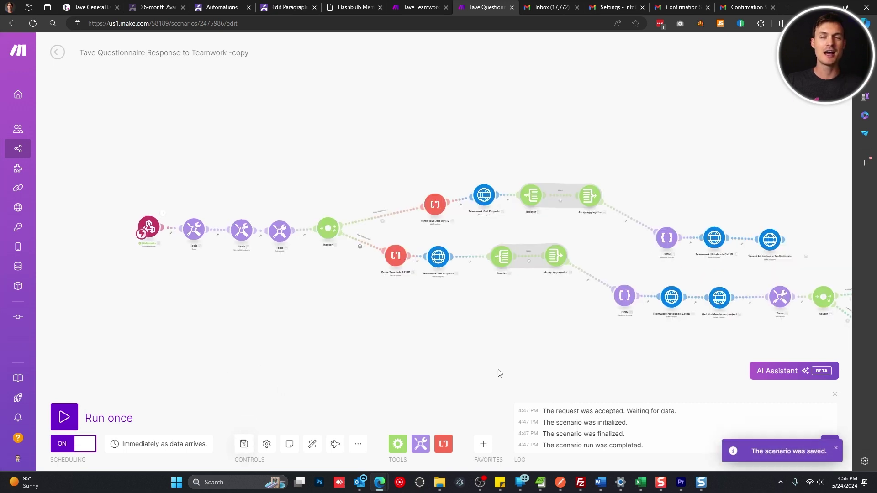